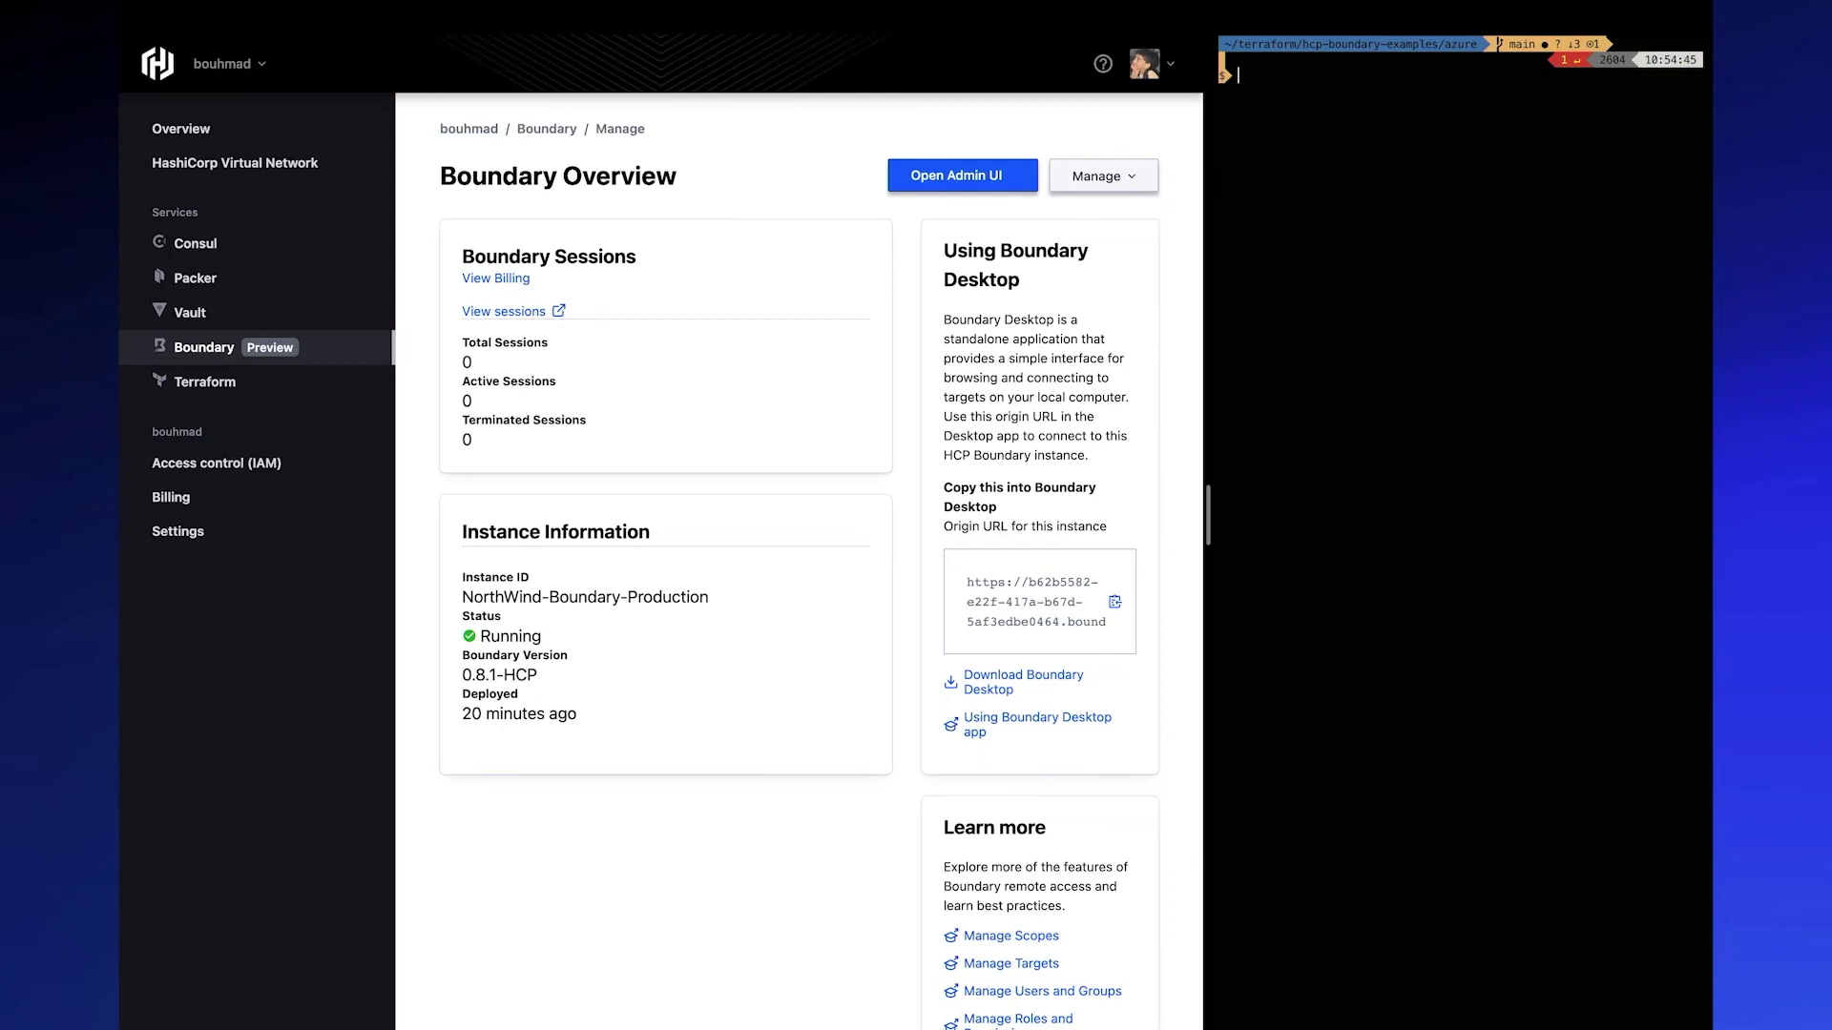
- Open the Boundary admin UI and authenticate in the Global scope with the login name and account password
left_click(998, 180)
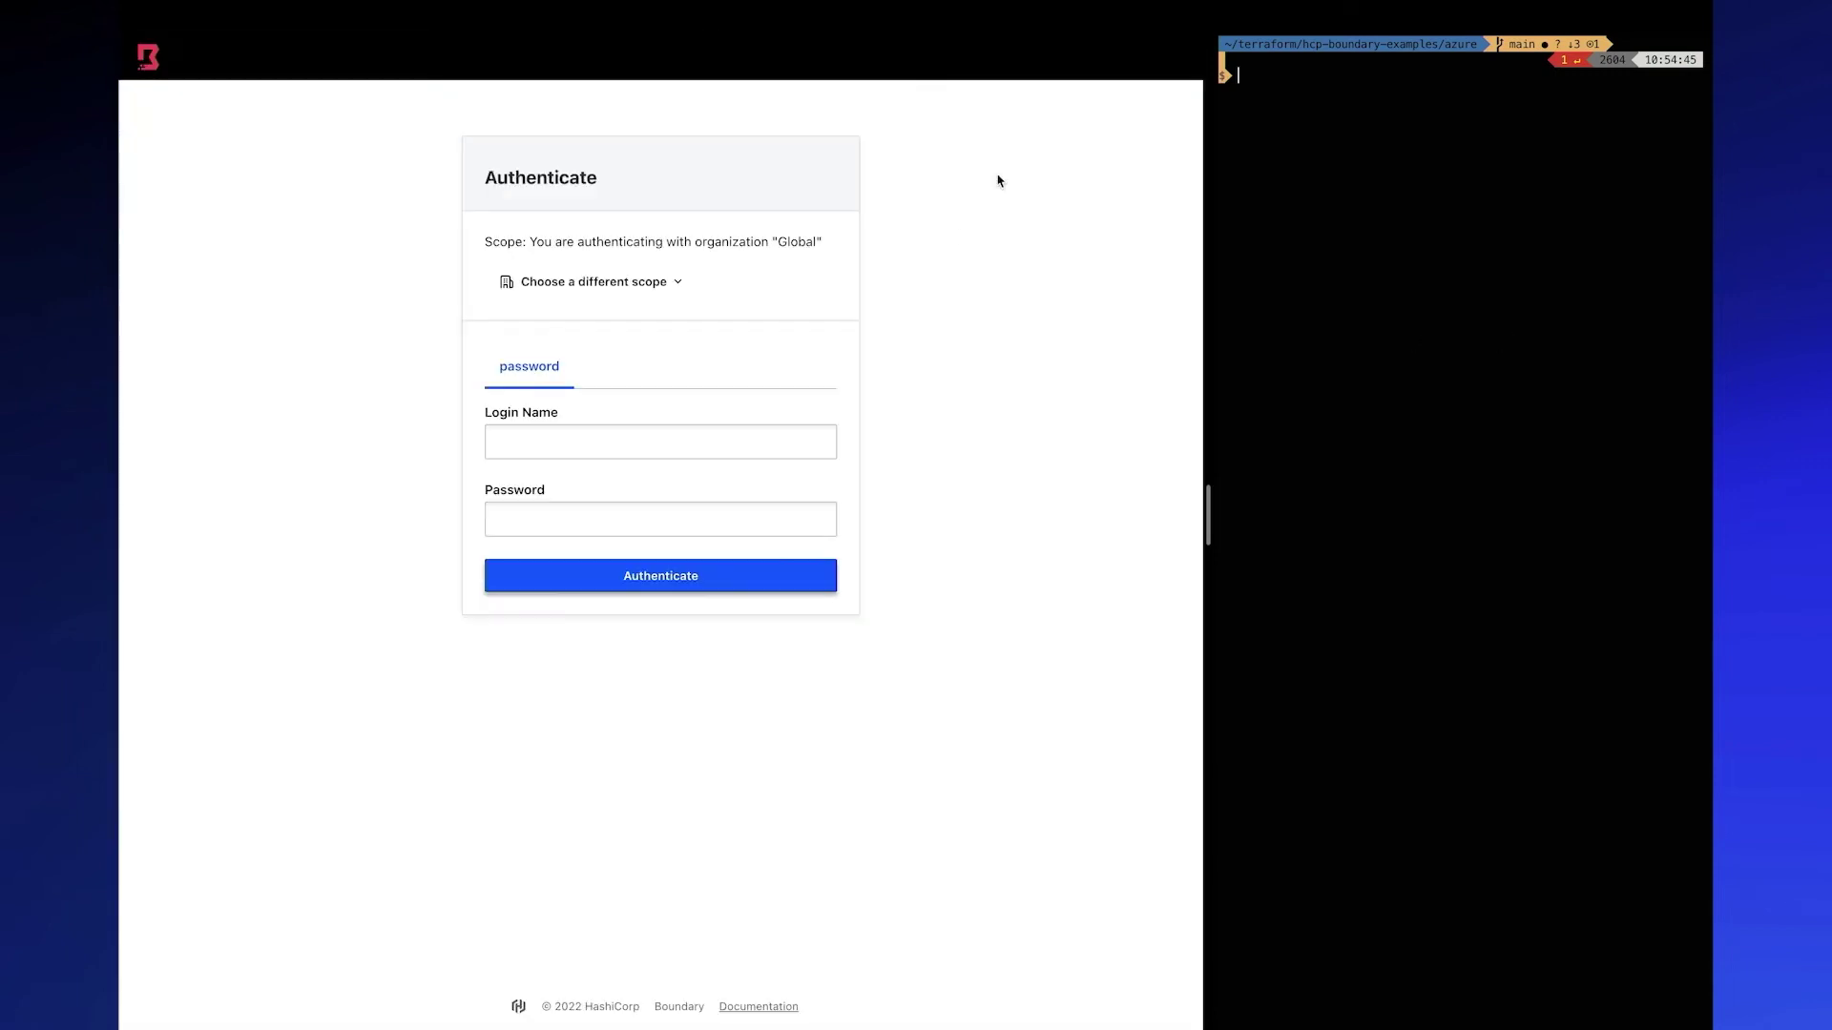
left_click(757, 445)
type("bouhmad")
key("Tab")
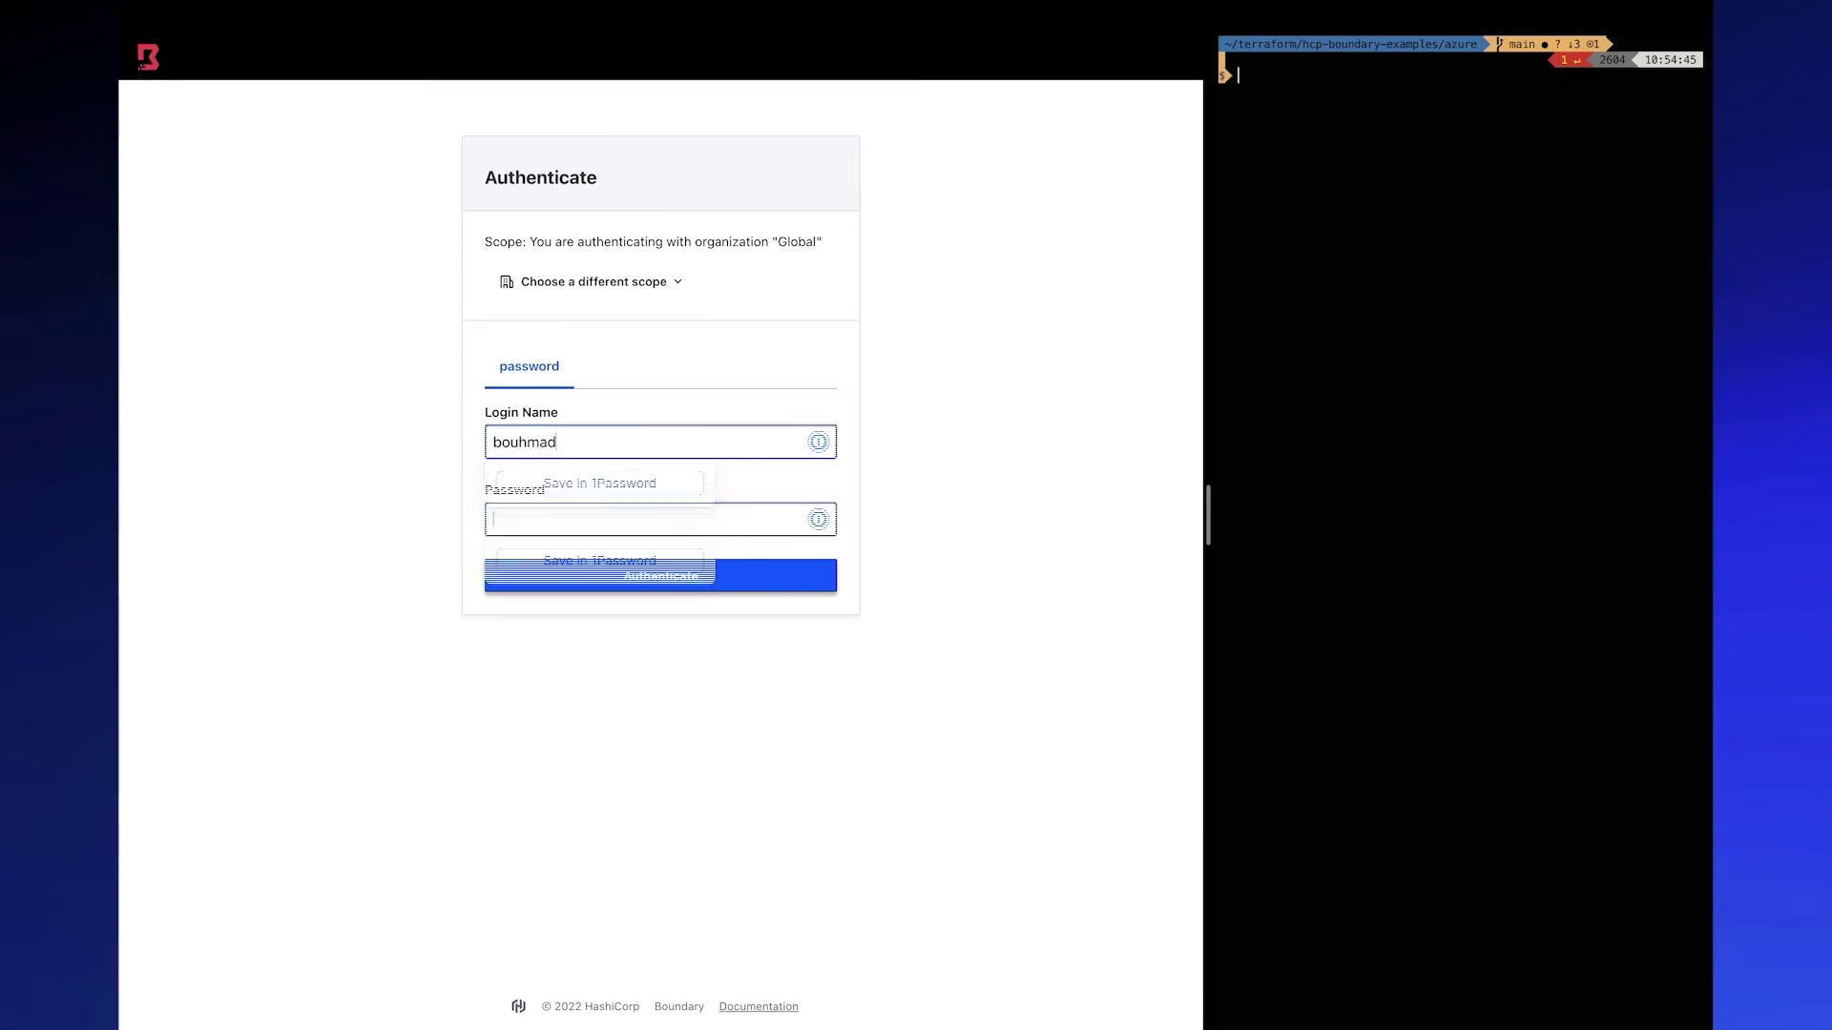
key("Return")
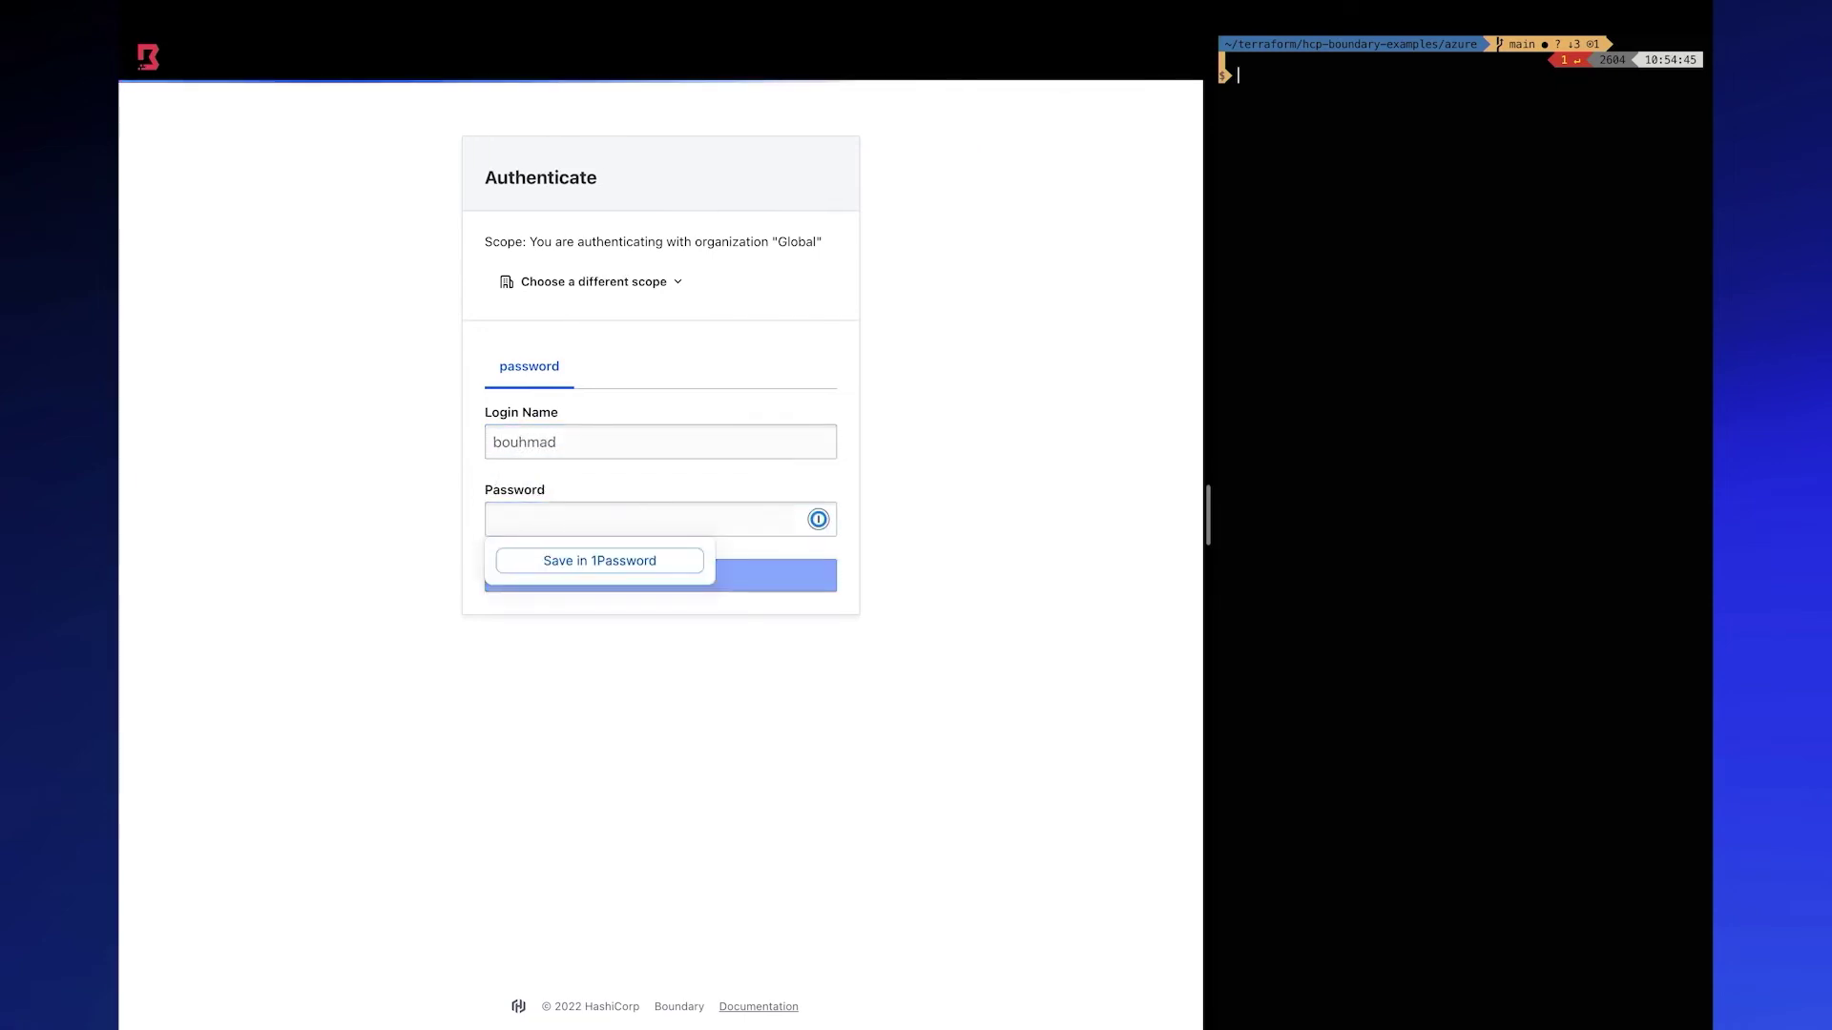
- Run terraform apply in the terminal, supplying the password auth method's copied ID and the Boundary cluster address
left_click(285, 300)
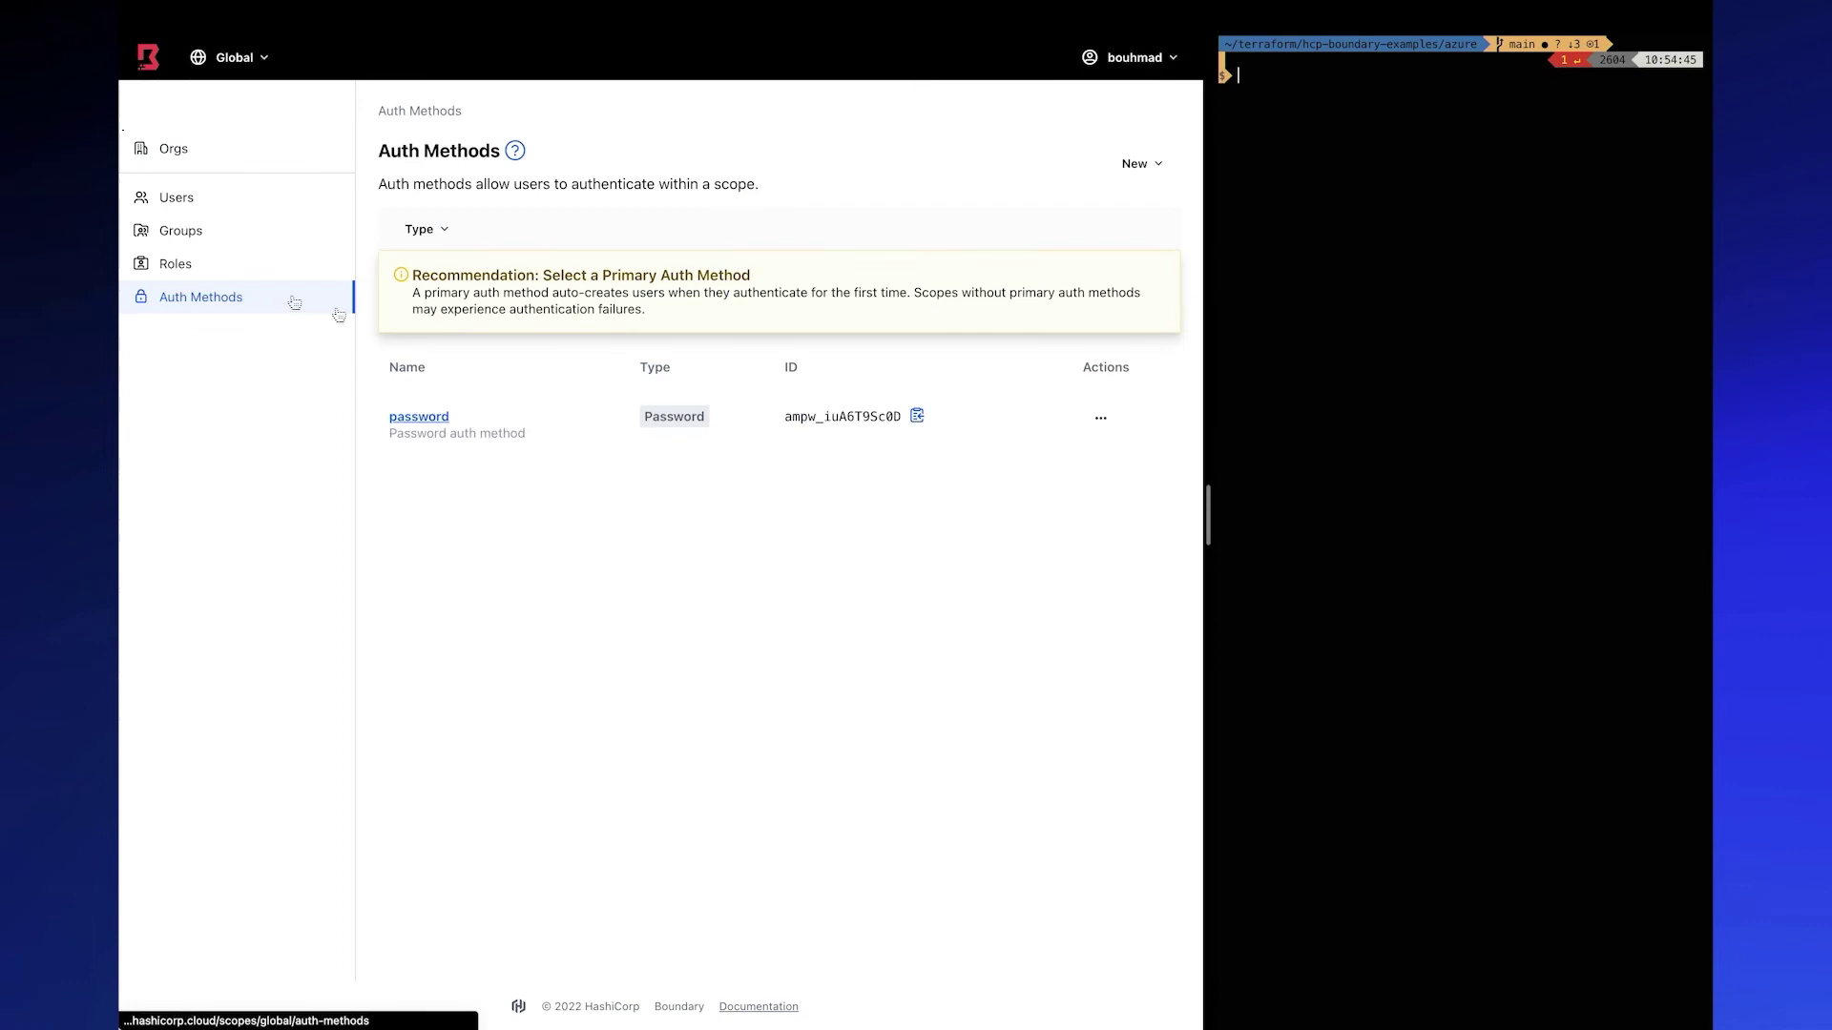
left_click(917, 416)
left_click(1356, 447)
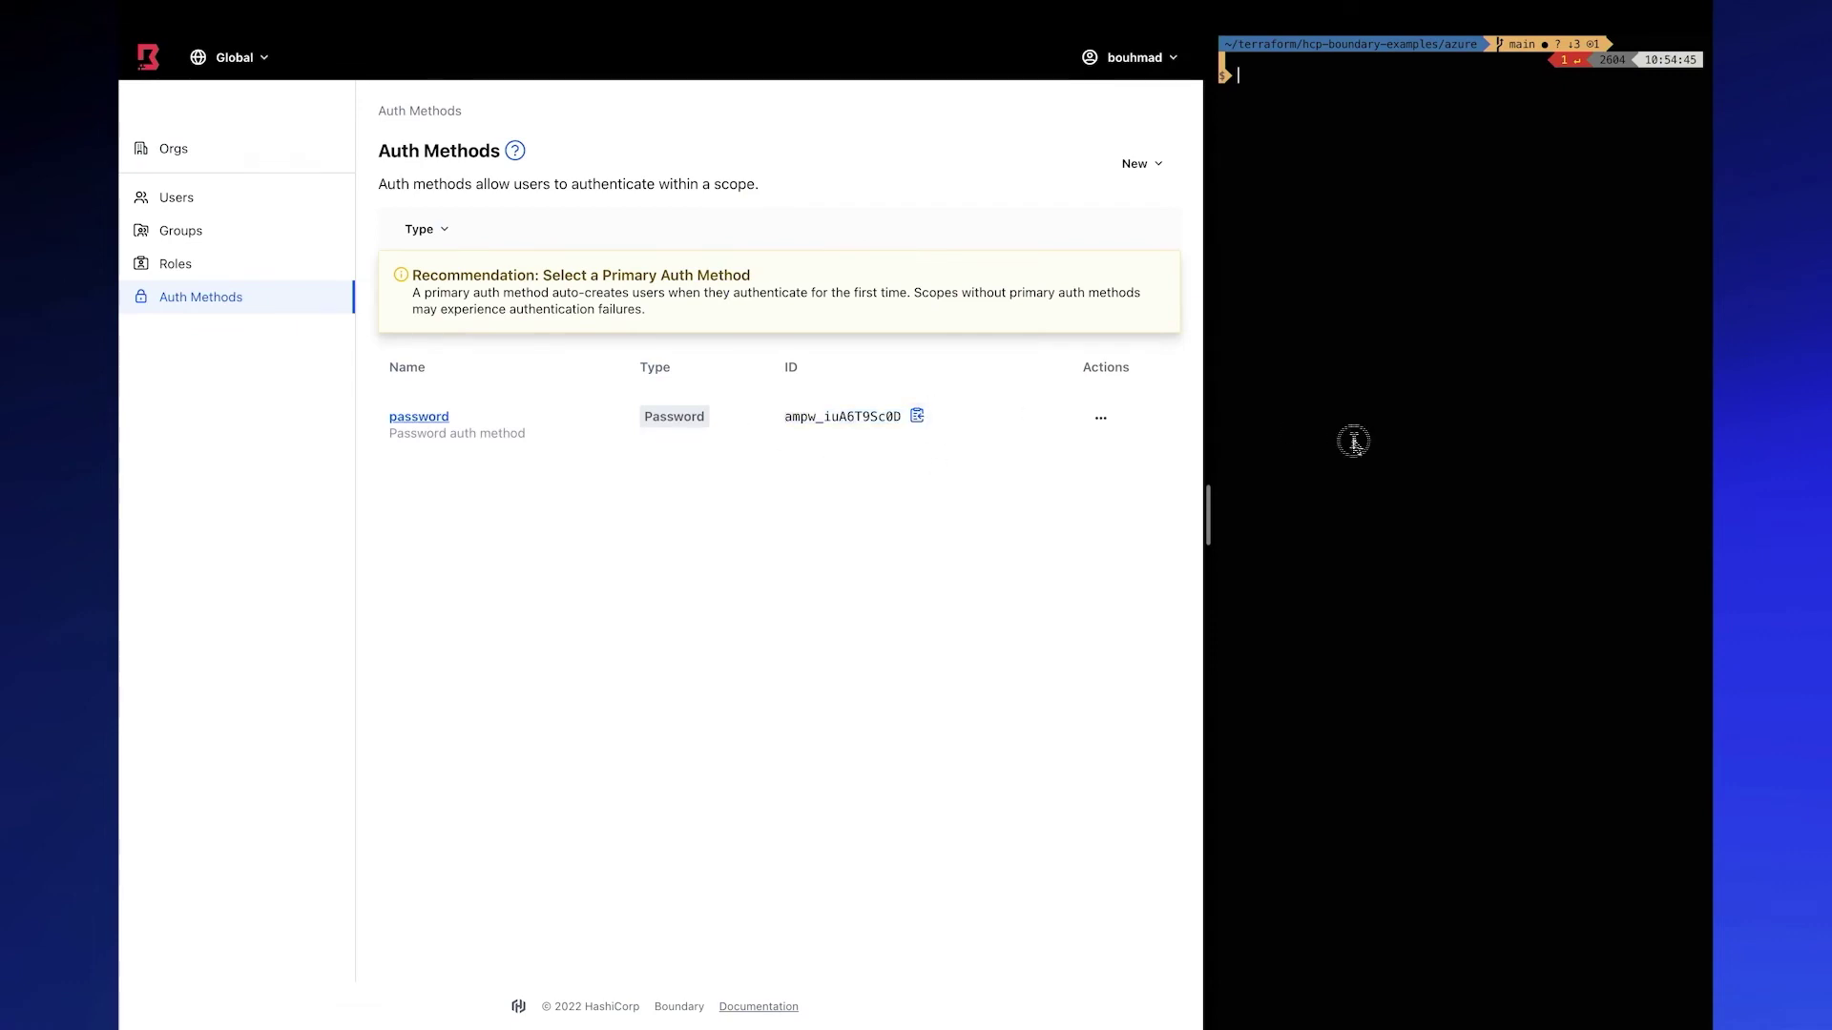
type("terraform apply")
key("Return")
key("super+v")
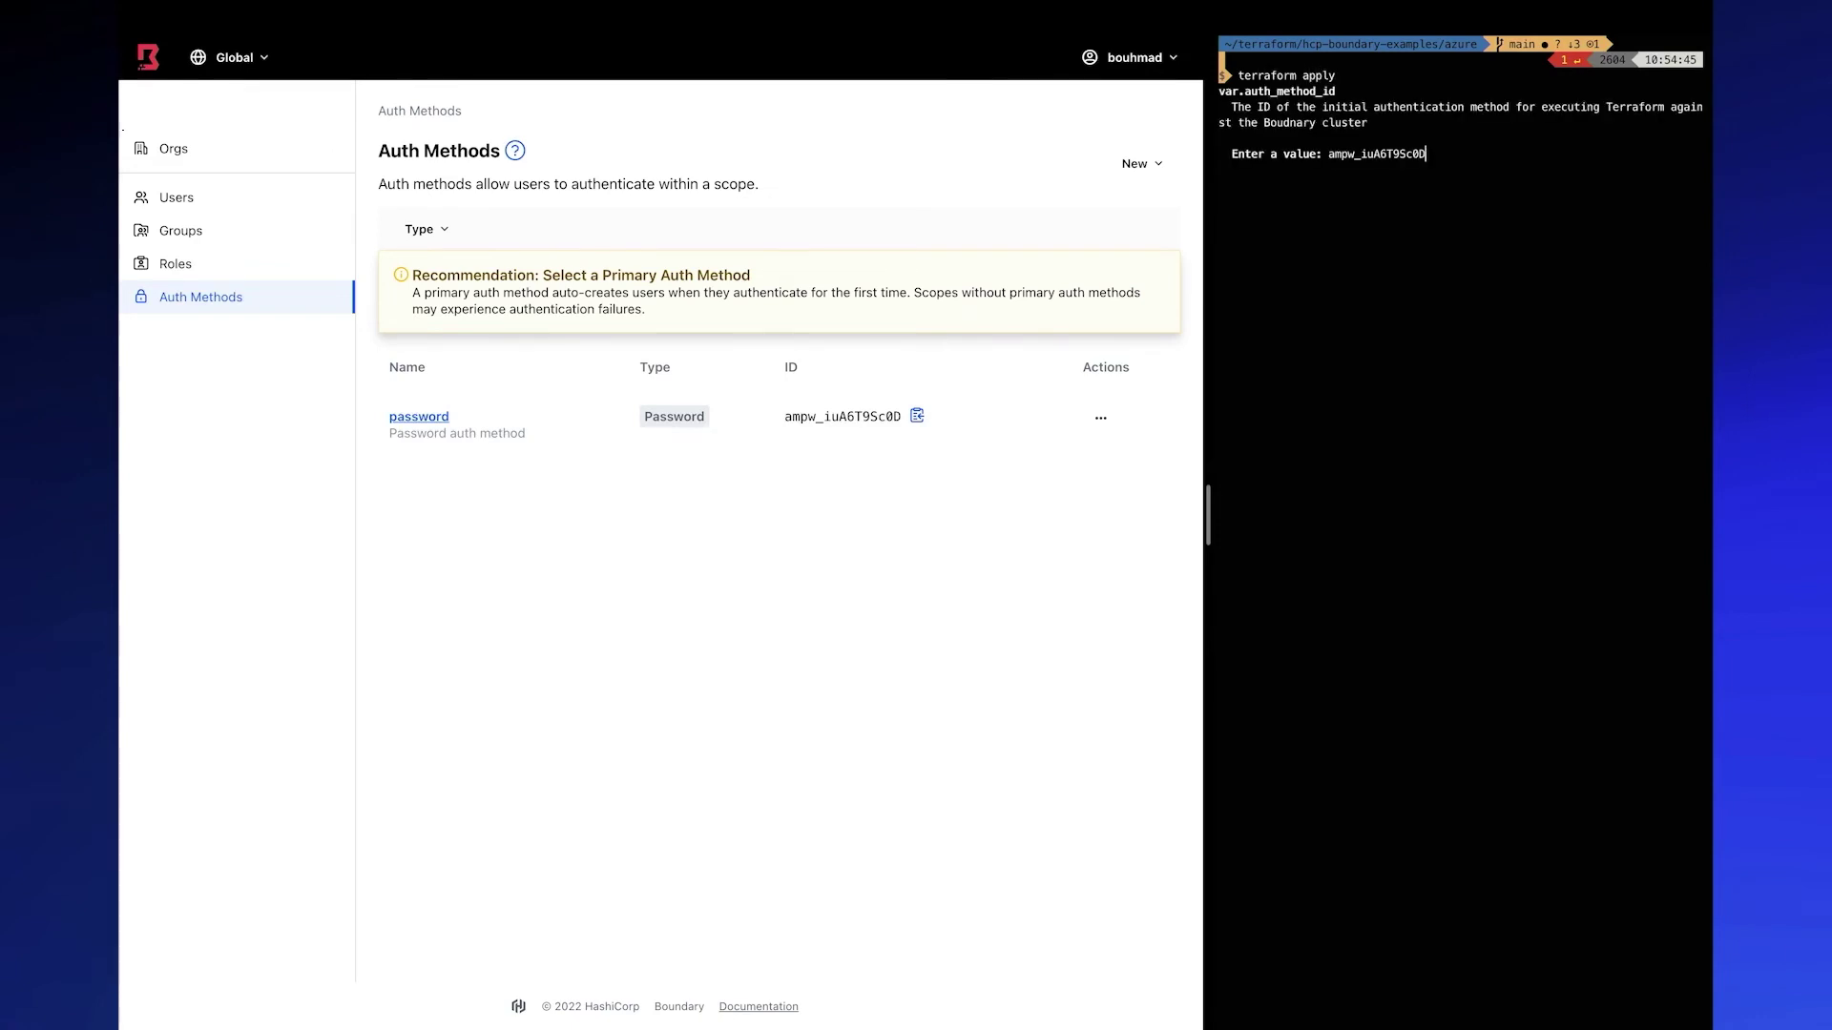
key("Return")
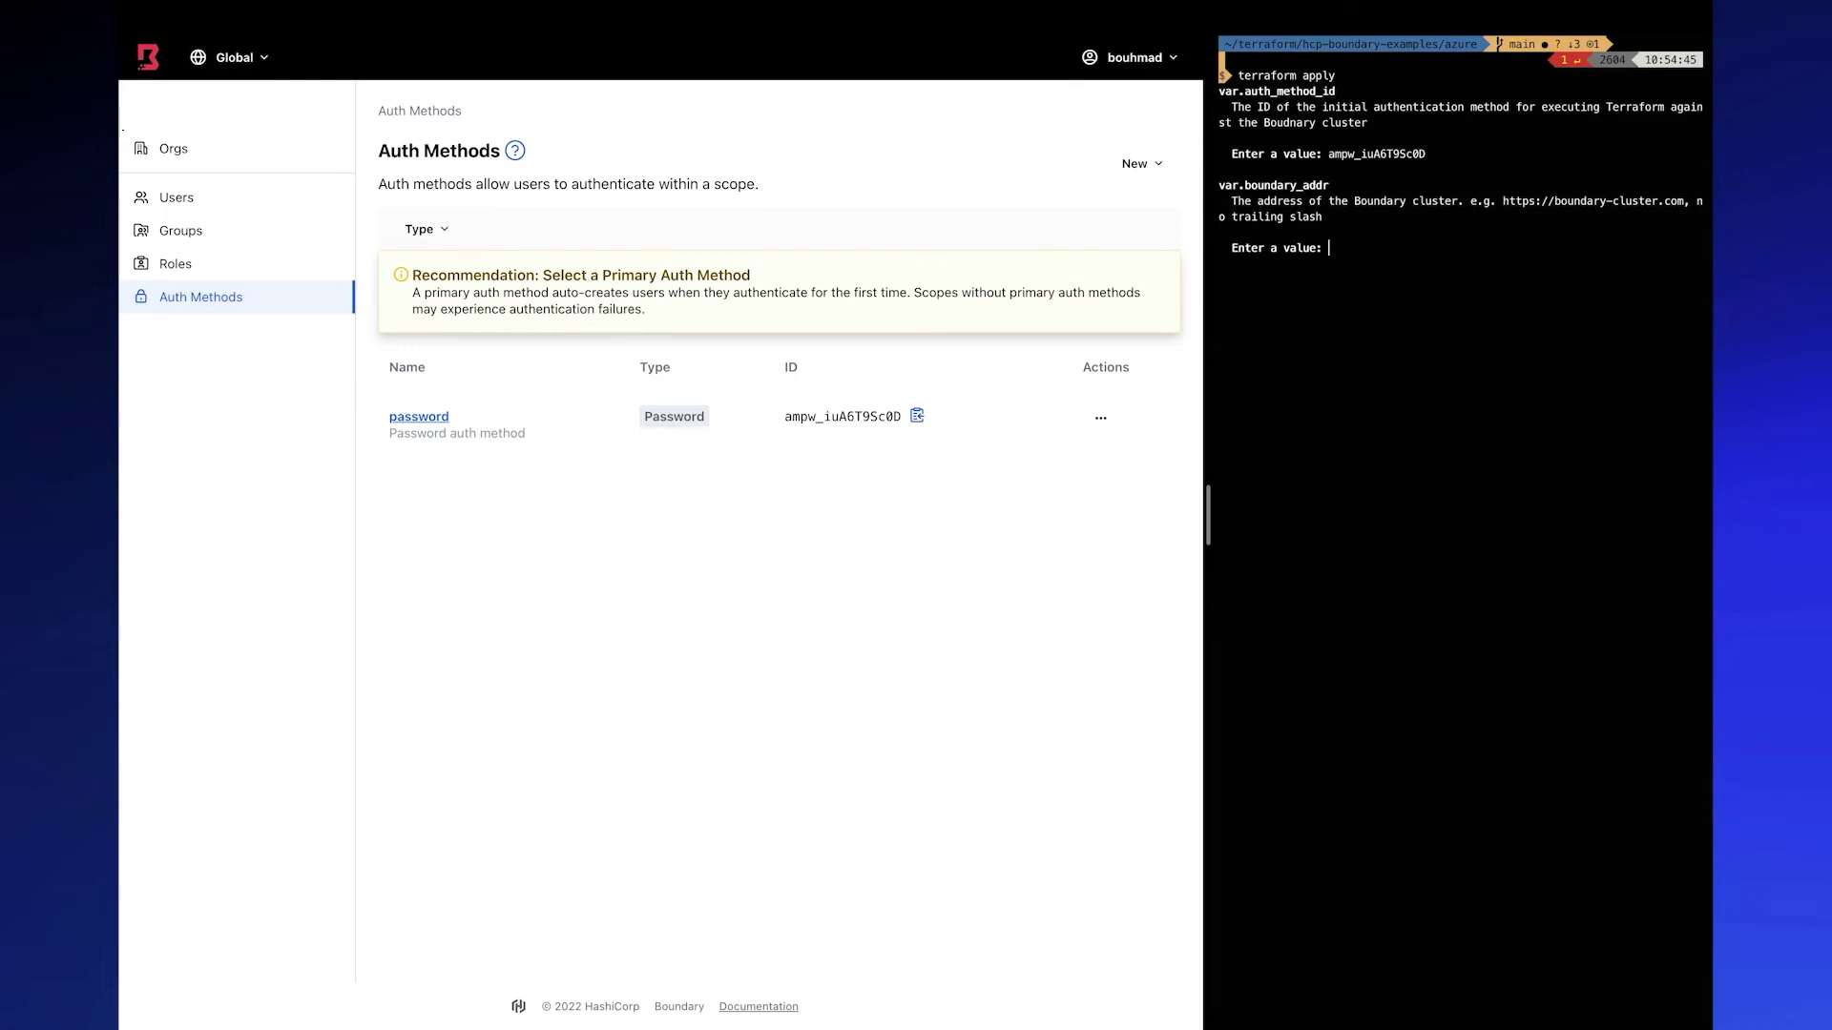
key("super+v")
key("Return")
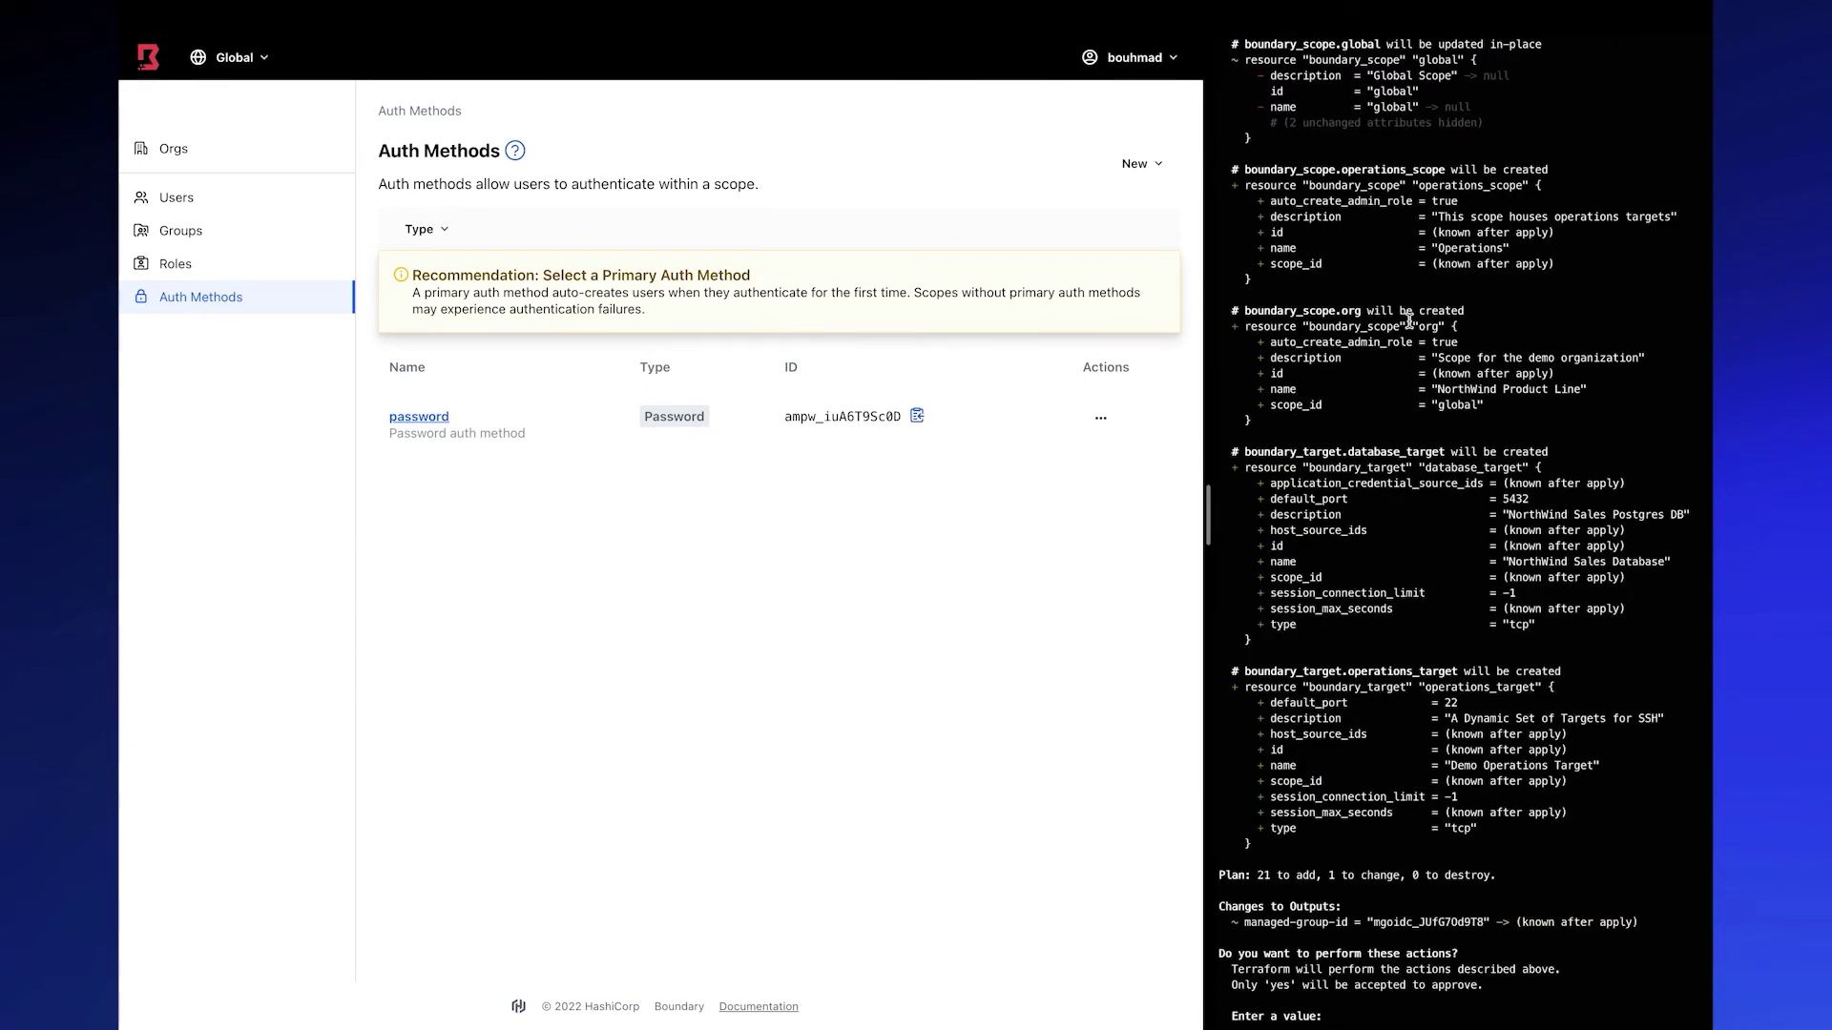
- Examine the Terraform execution plan for the scopes, targets, host catalogs, managed groups, credential store and OIDC auth method it defines
scroll(1409, 321, "up", 3)
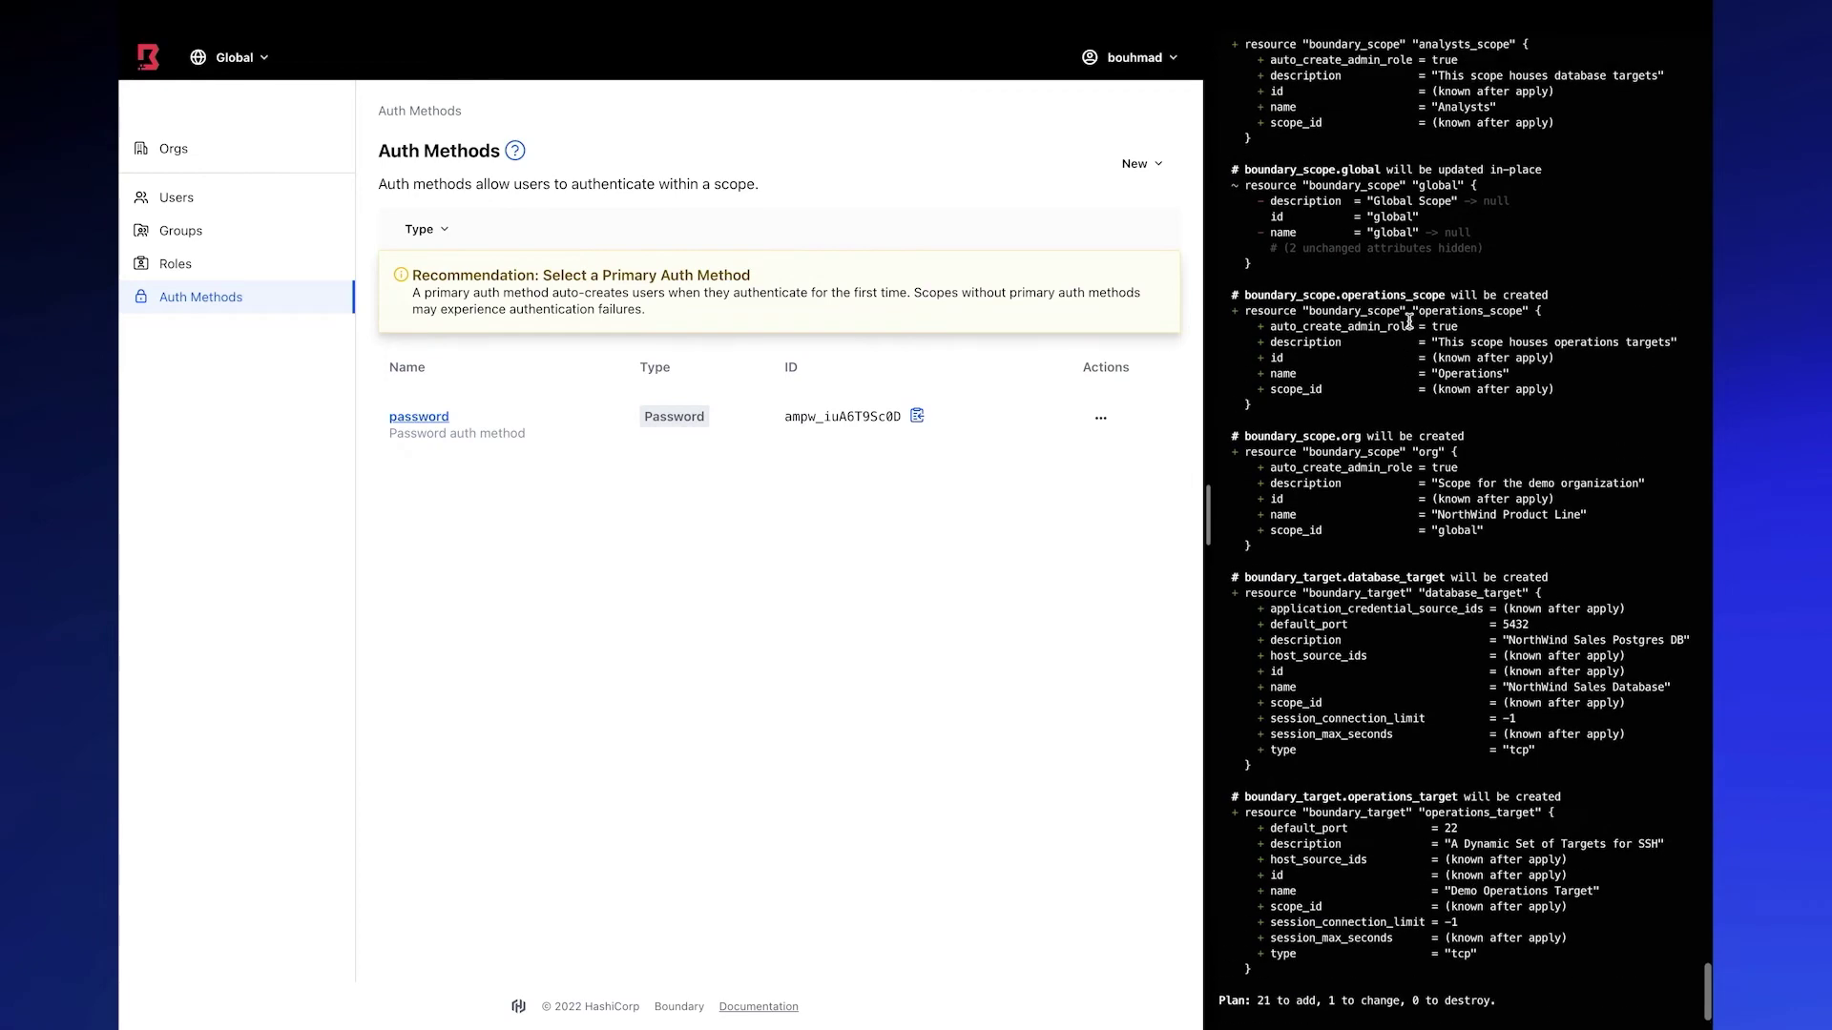
scroll(1550, 327, "up", 1)
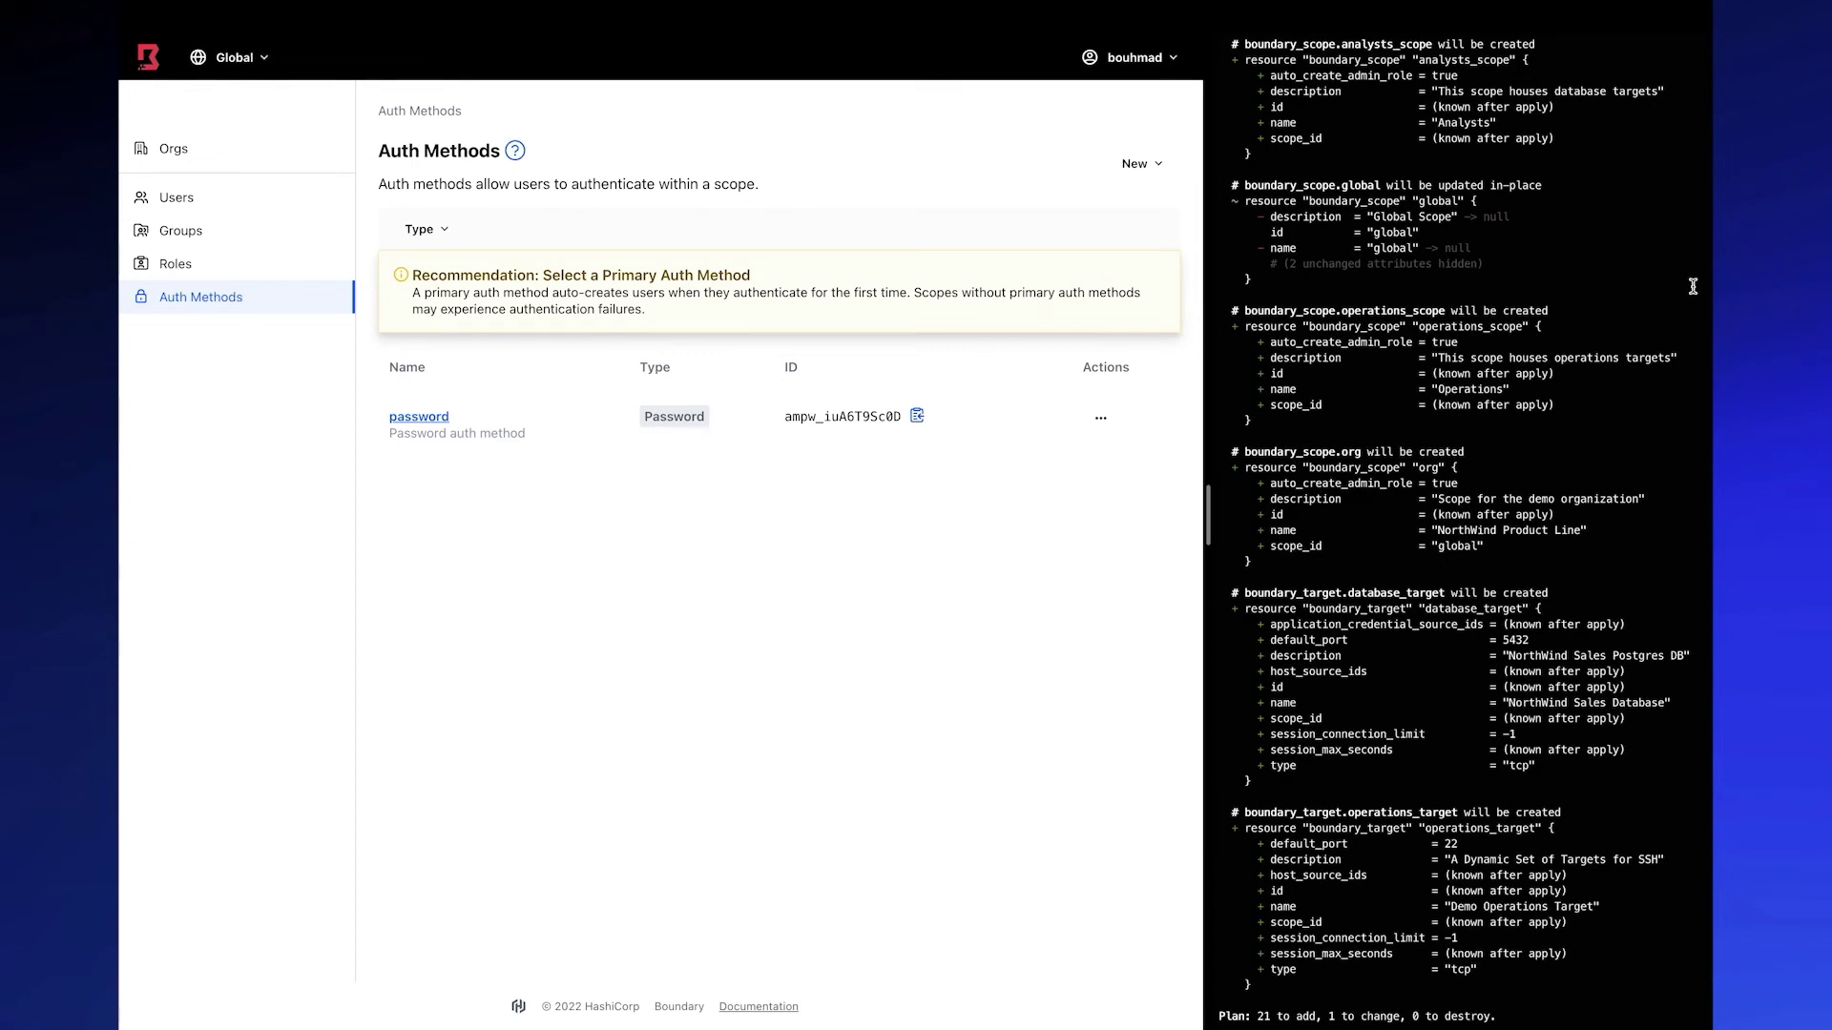
scroll(1693, 286, "up", 3)
scroll(1692, 286, "up", 10)
scroll(1692, 286, "up", 2)
scroll(1693, 286, "up", 2)
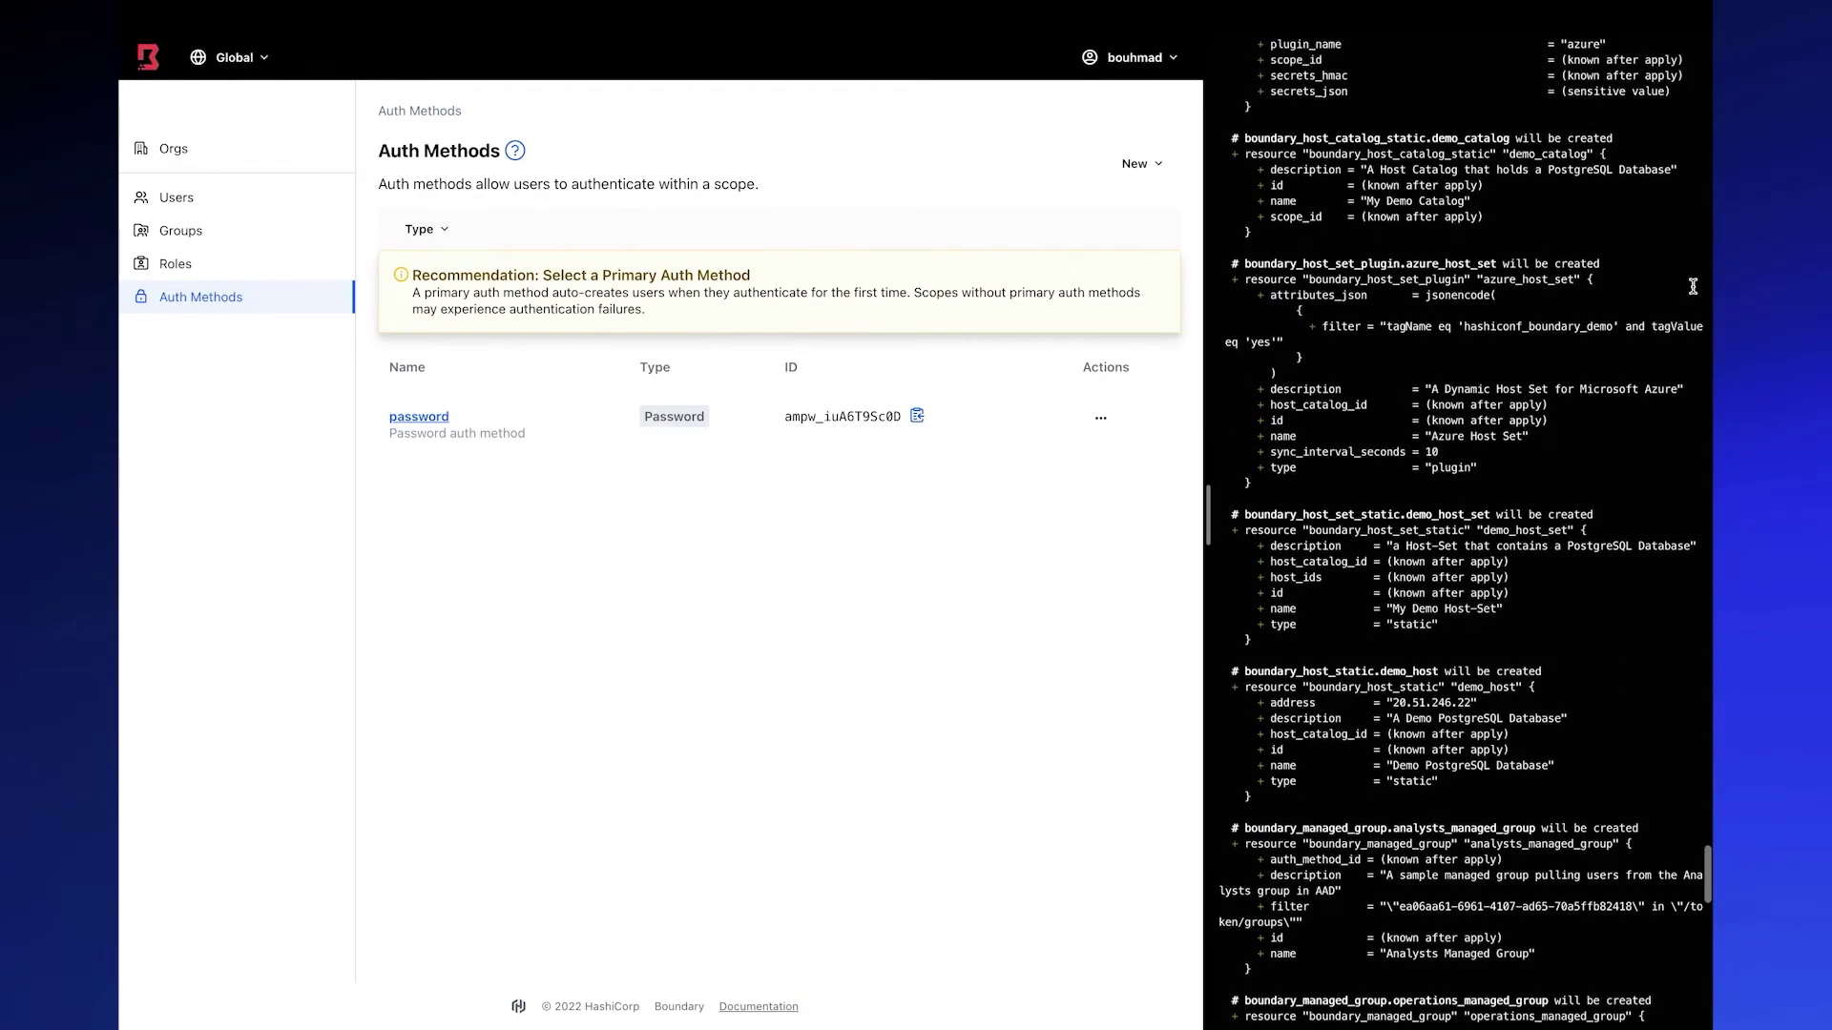
scroll(1693, 286, "up", 5)
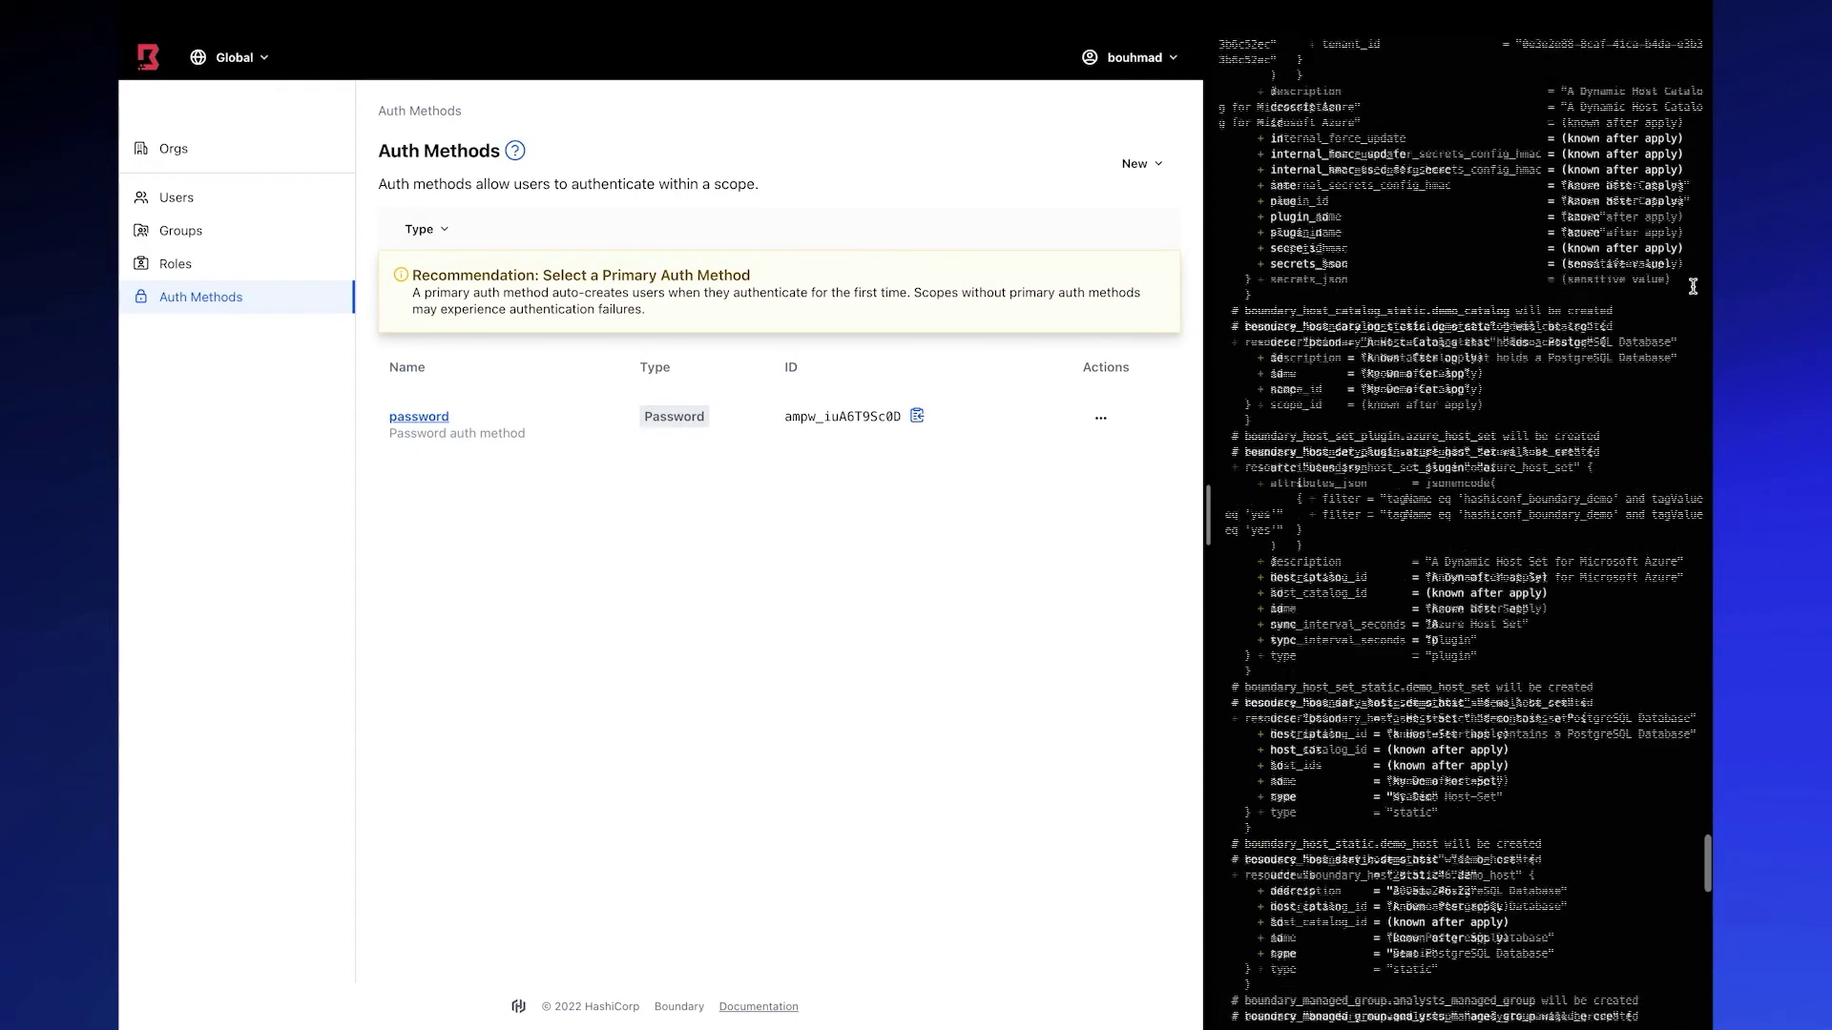
scroll(1692, 286, "up", 10)
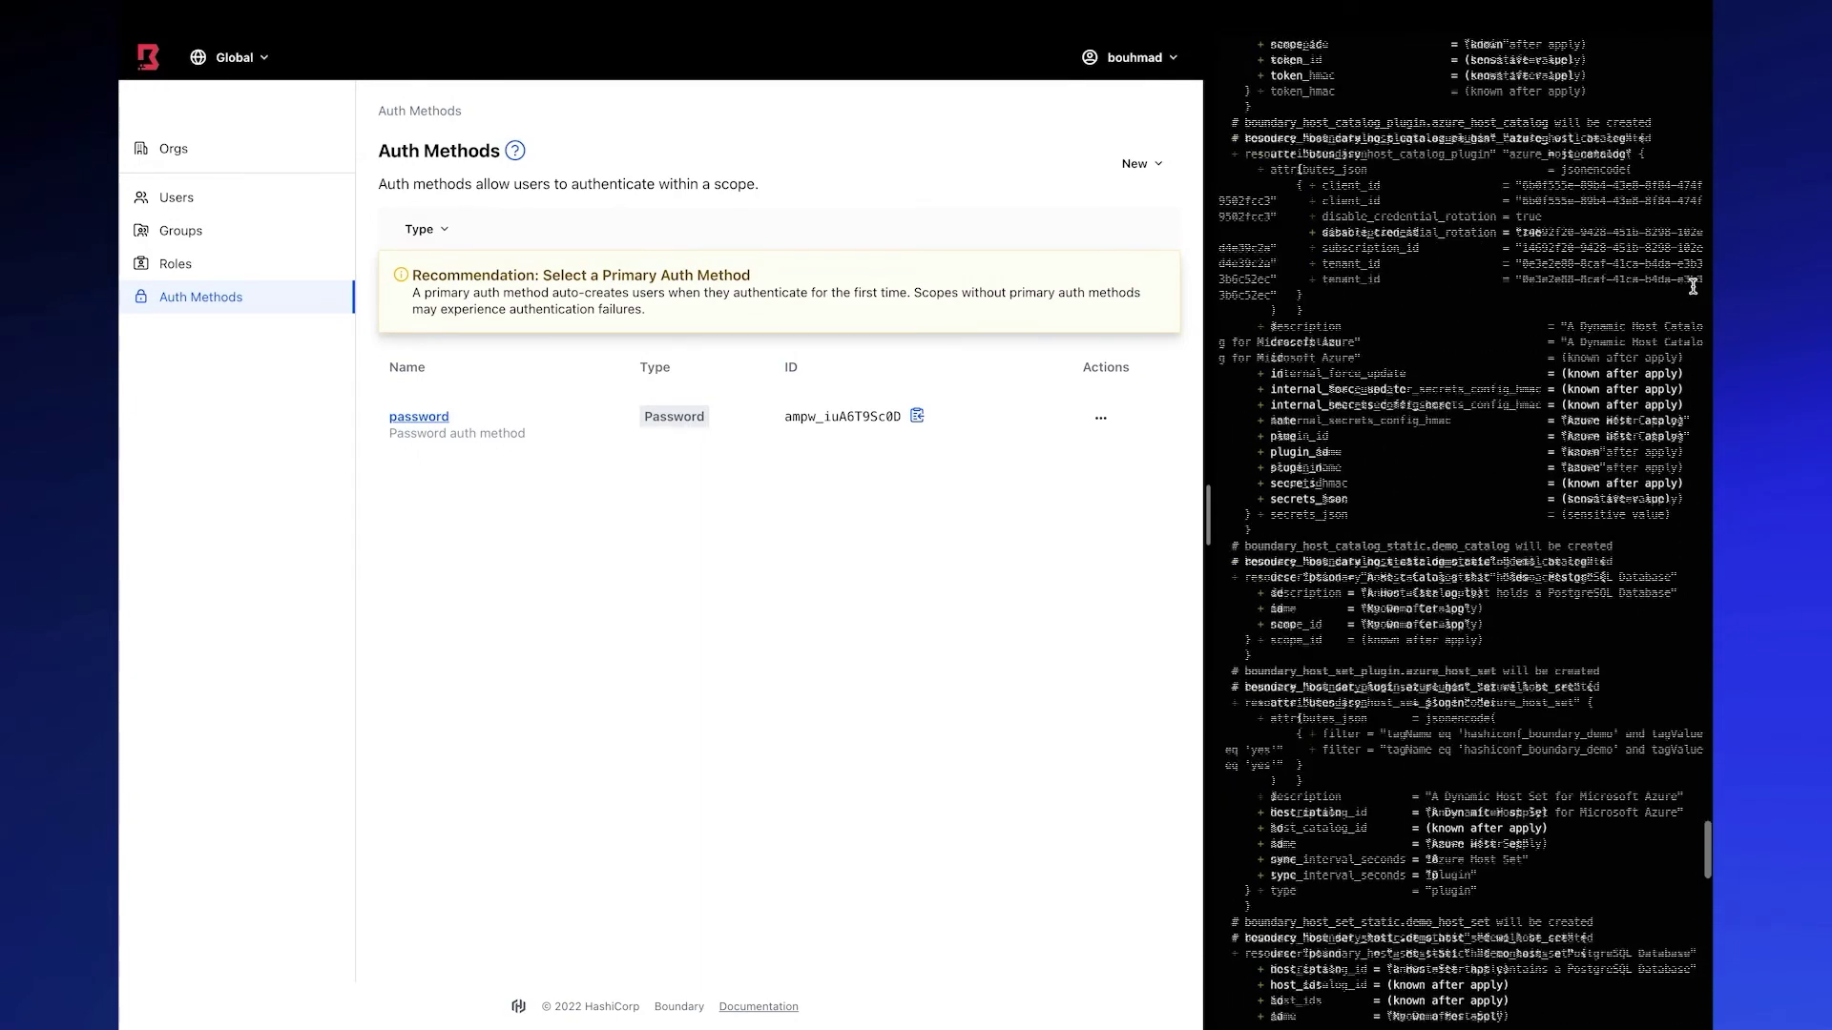
scroll(1693, 287, "up", 6)
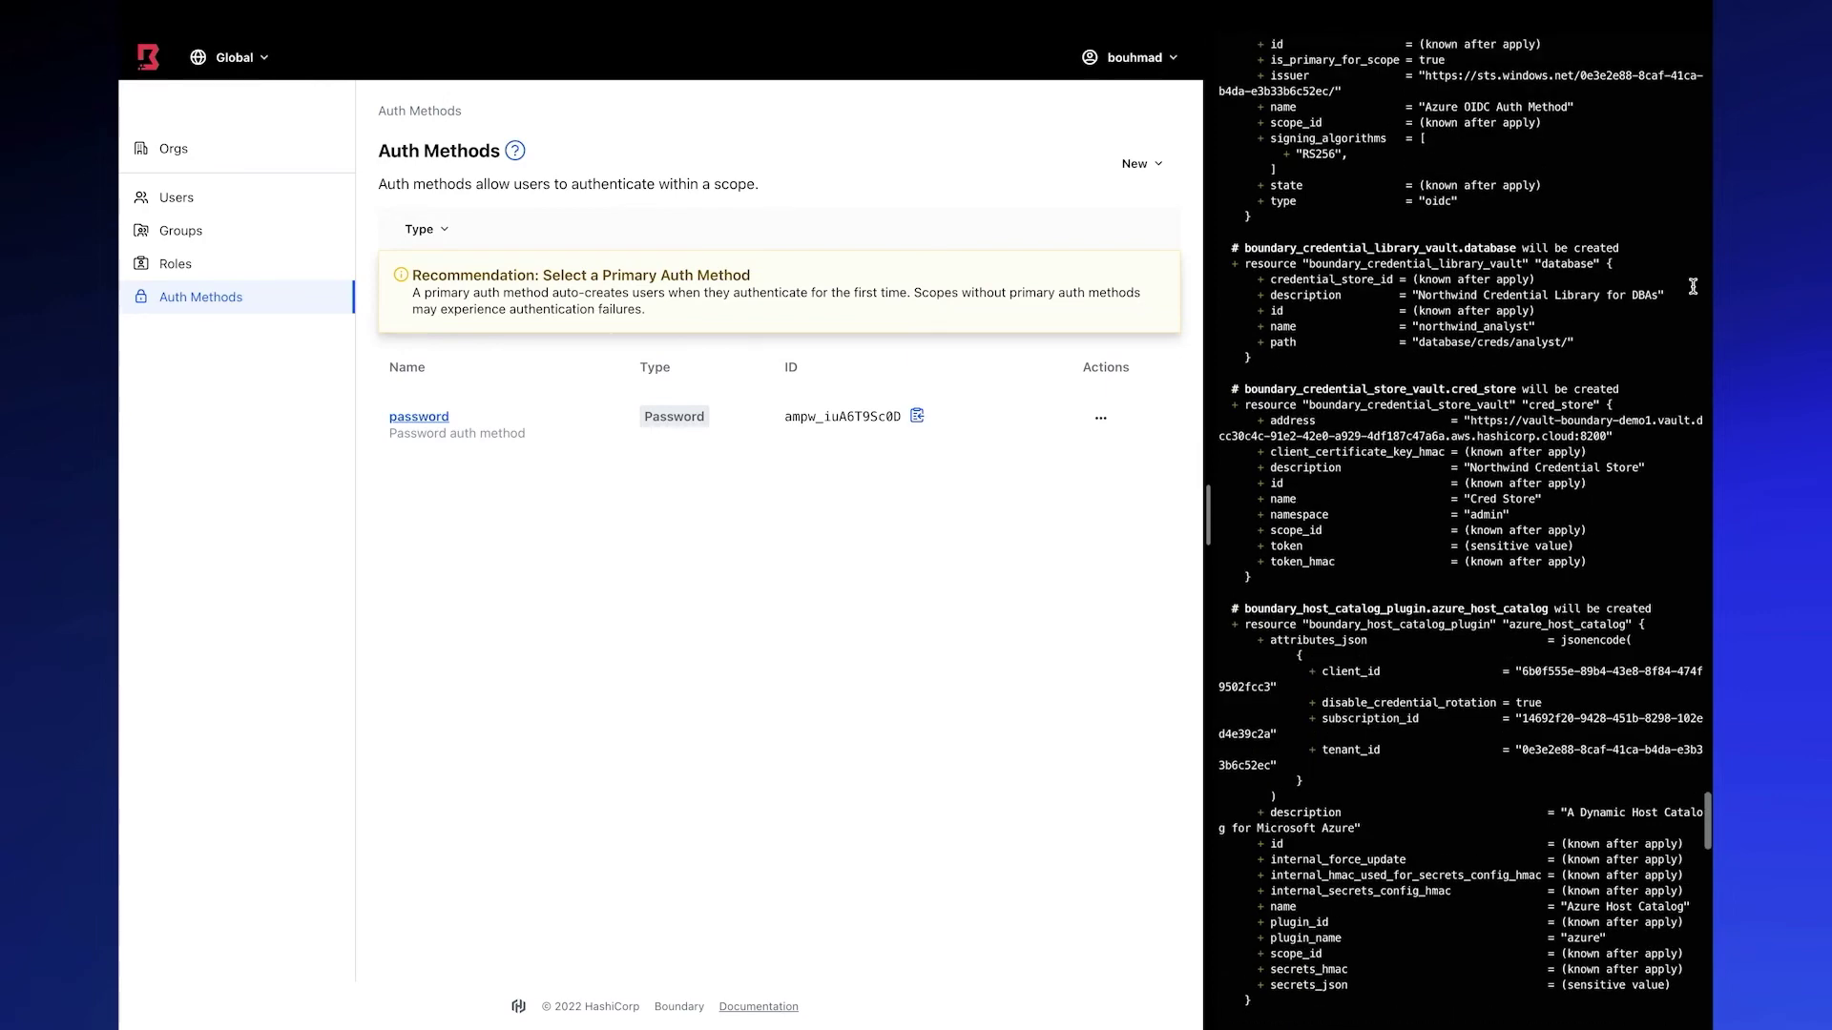
scroll(1693, 286, "up", 10)
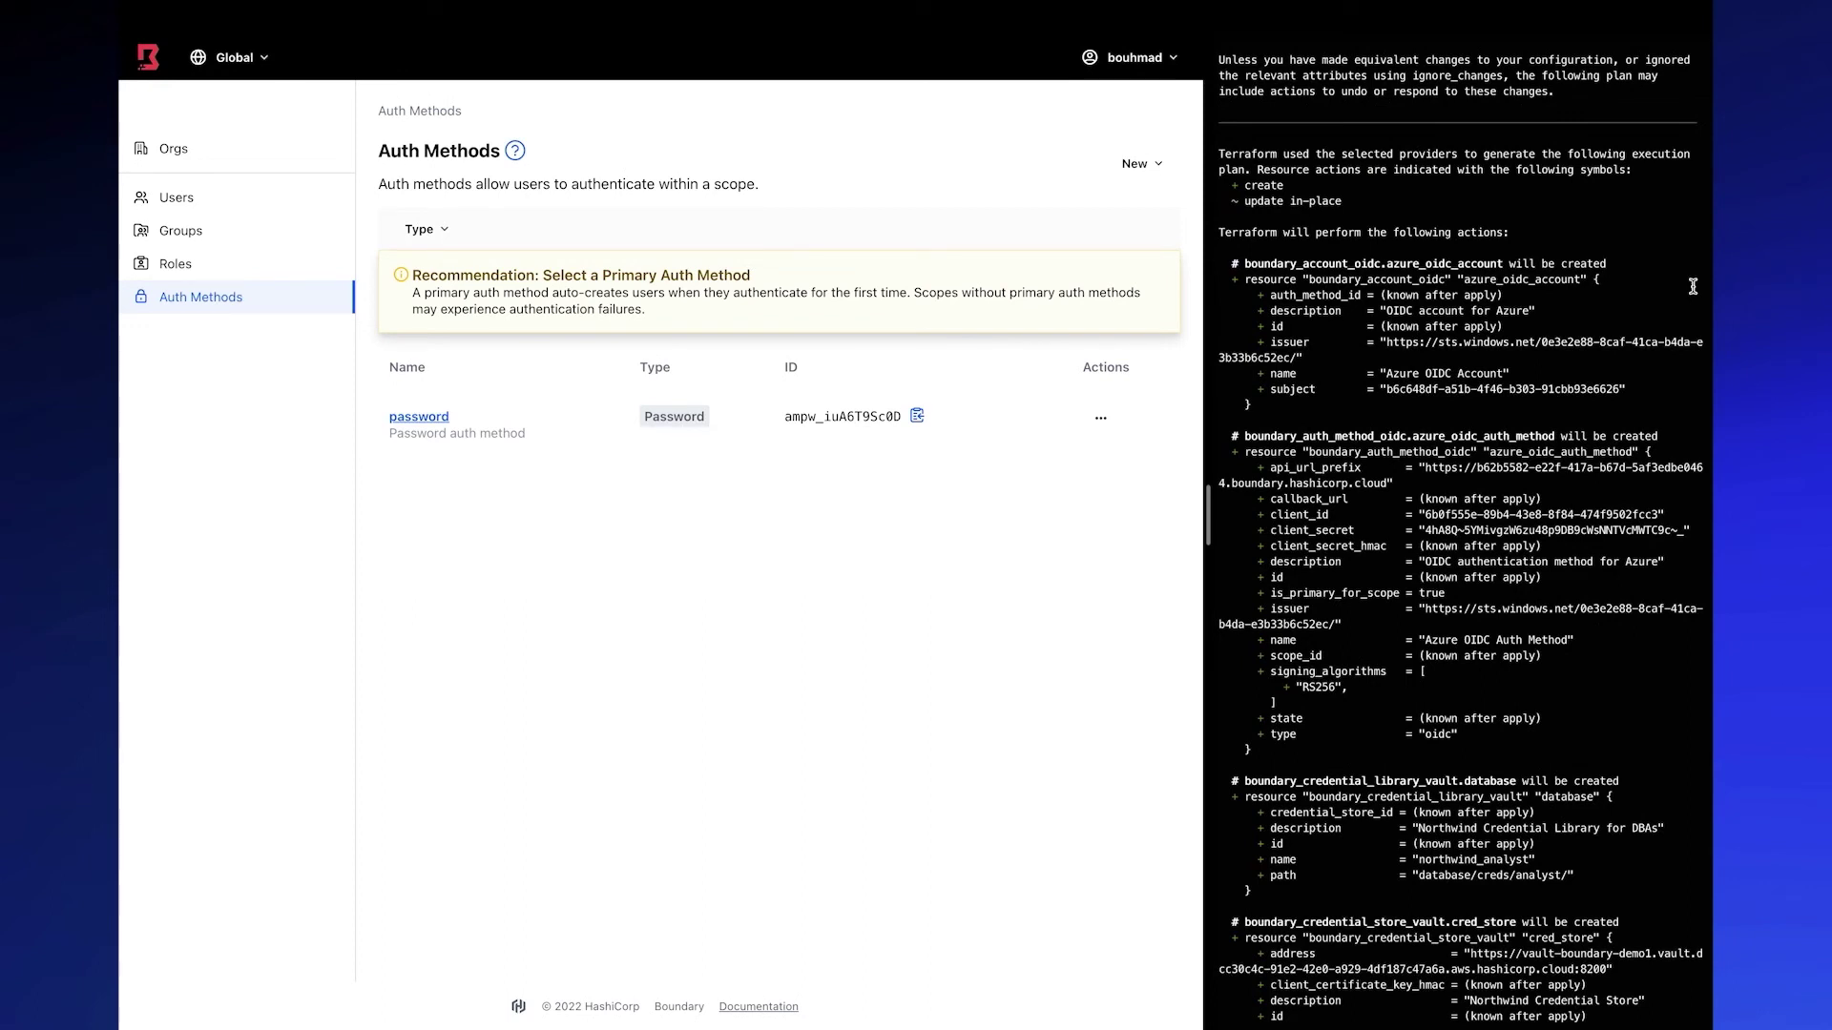
- Approve the Terraform plan with yes to apply the Boundary configuration
scroll(1692, 286, "down", 20)
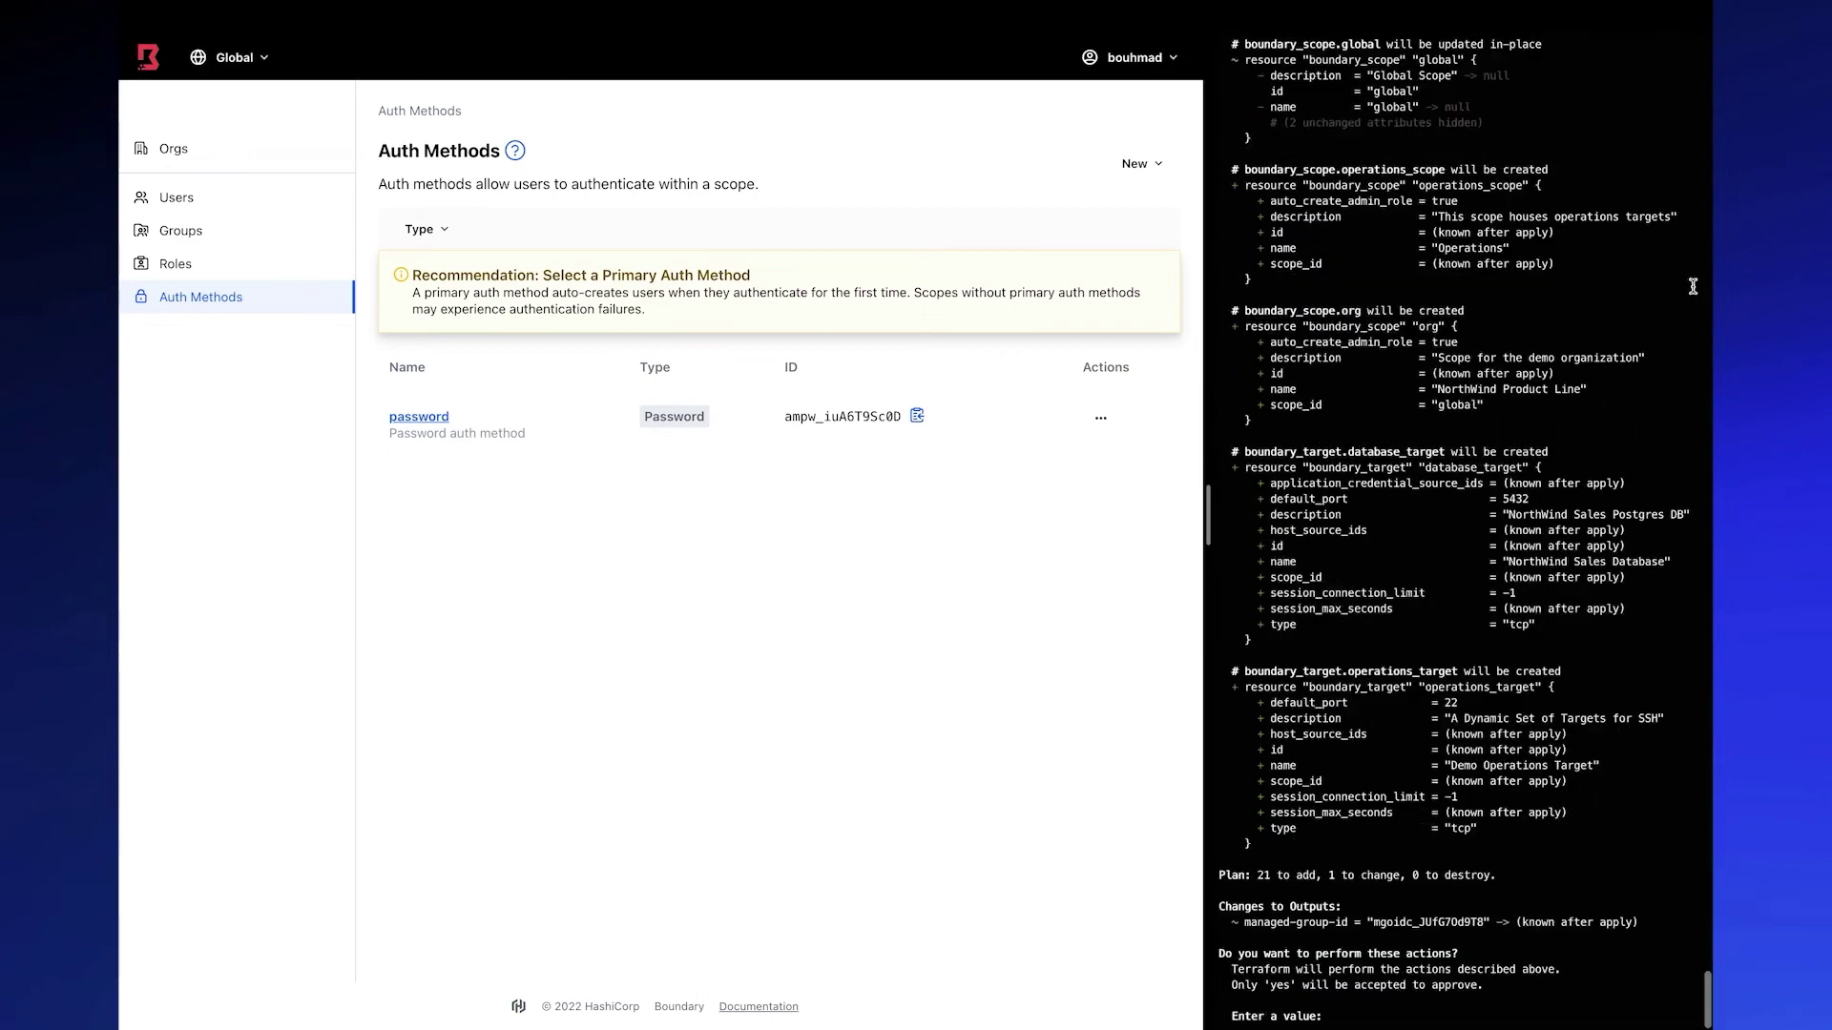
type("yes")
key("Return")
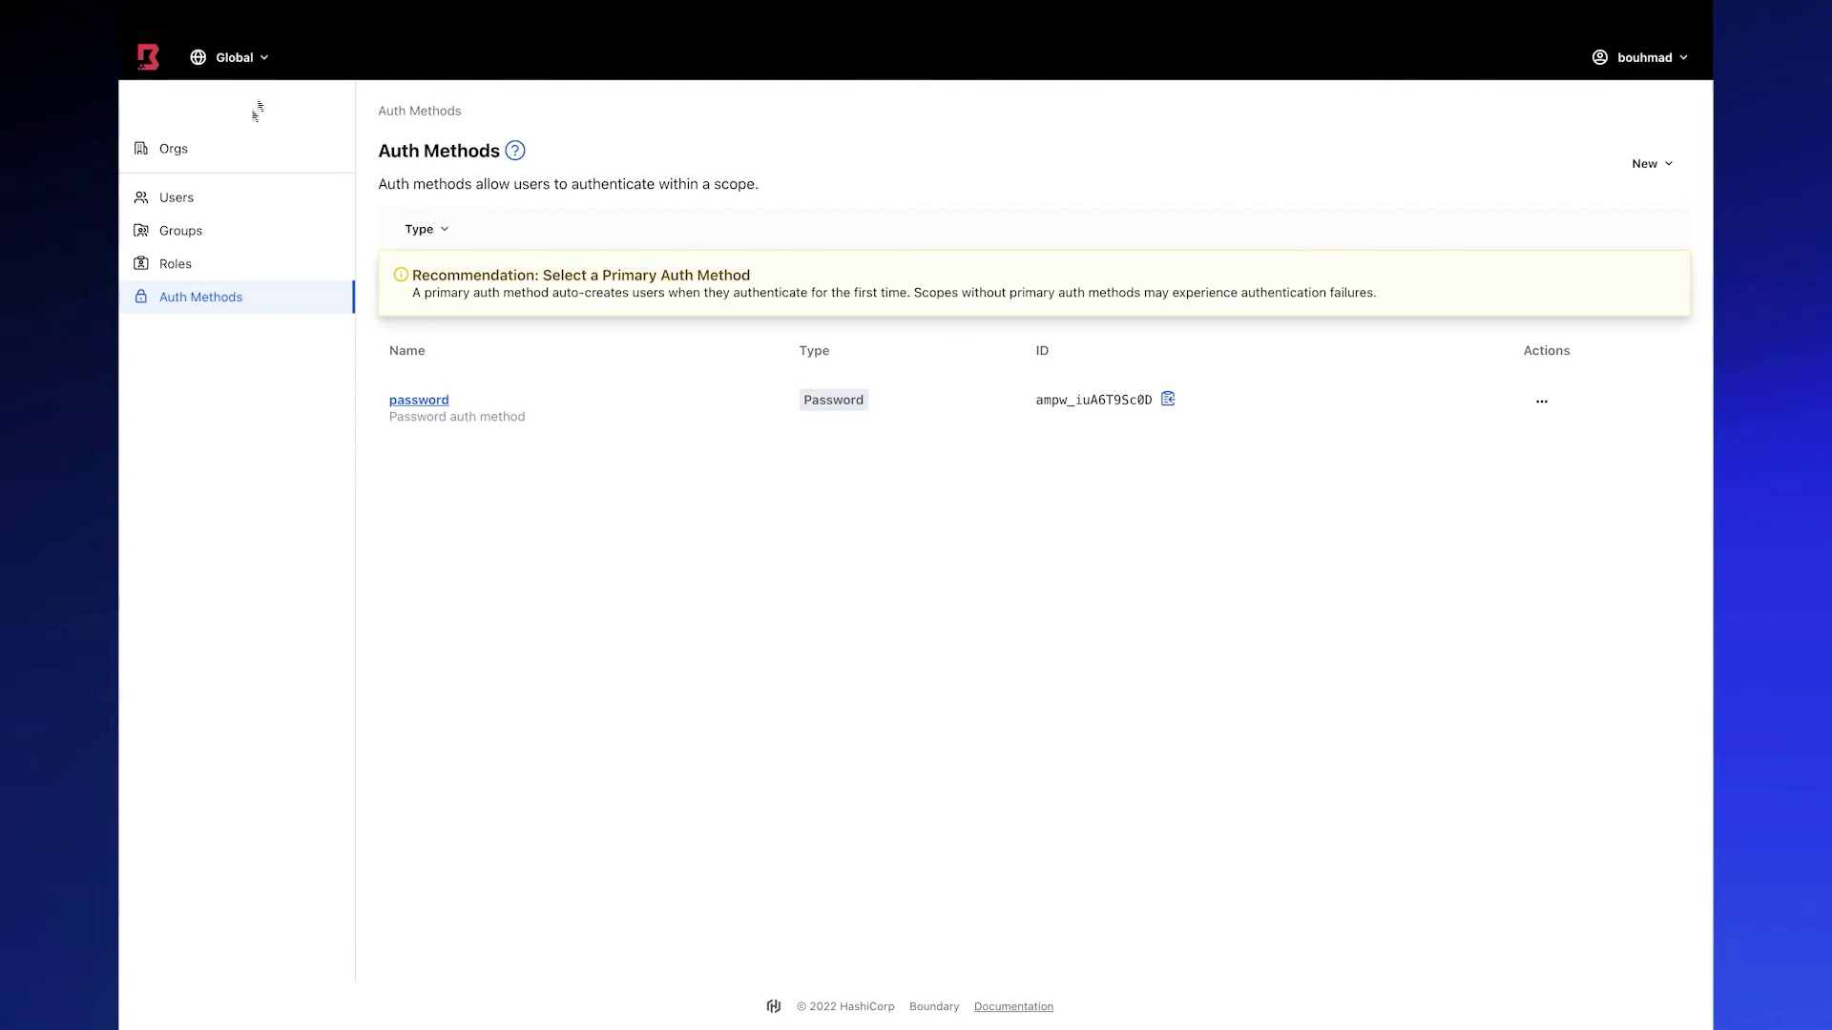
- Open the Analysts project within the NorthWind Product Line organization in the Boundary admin UI
left_click(265, 61)
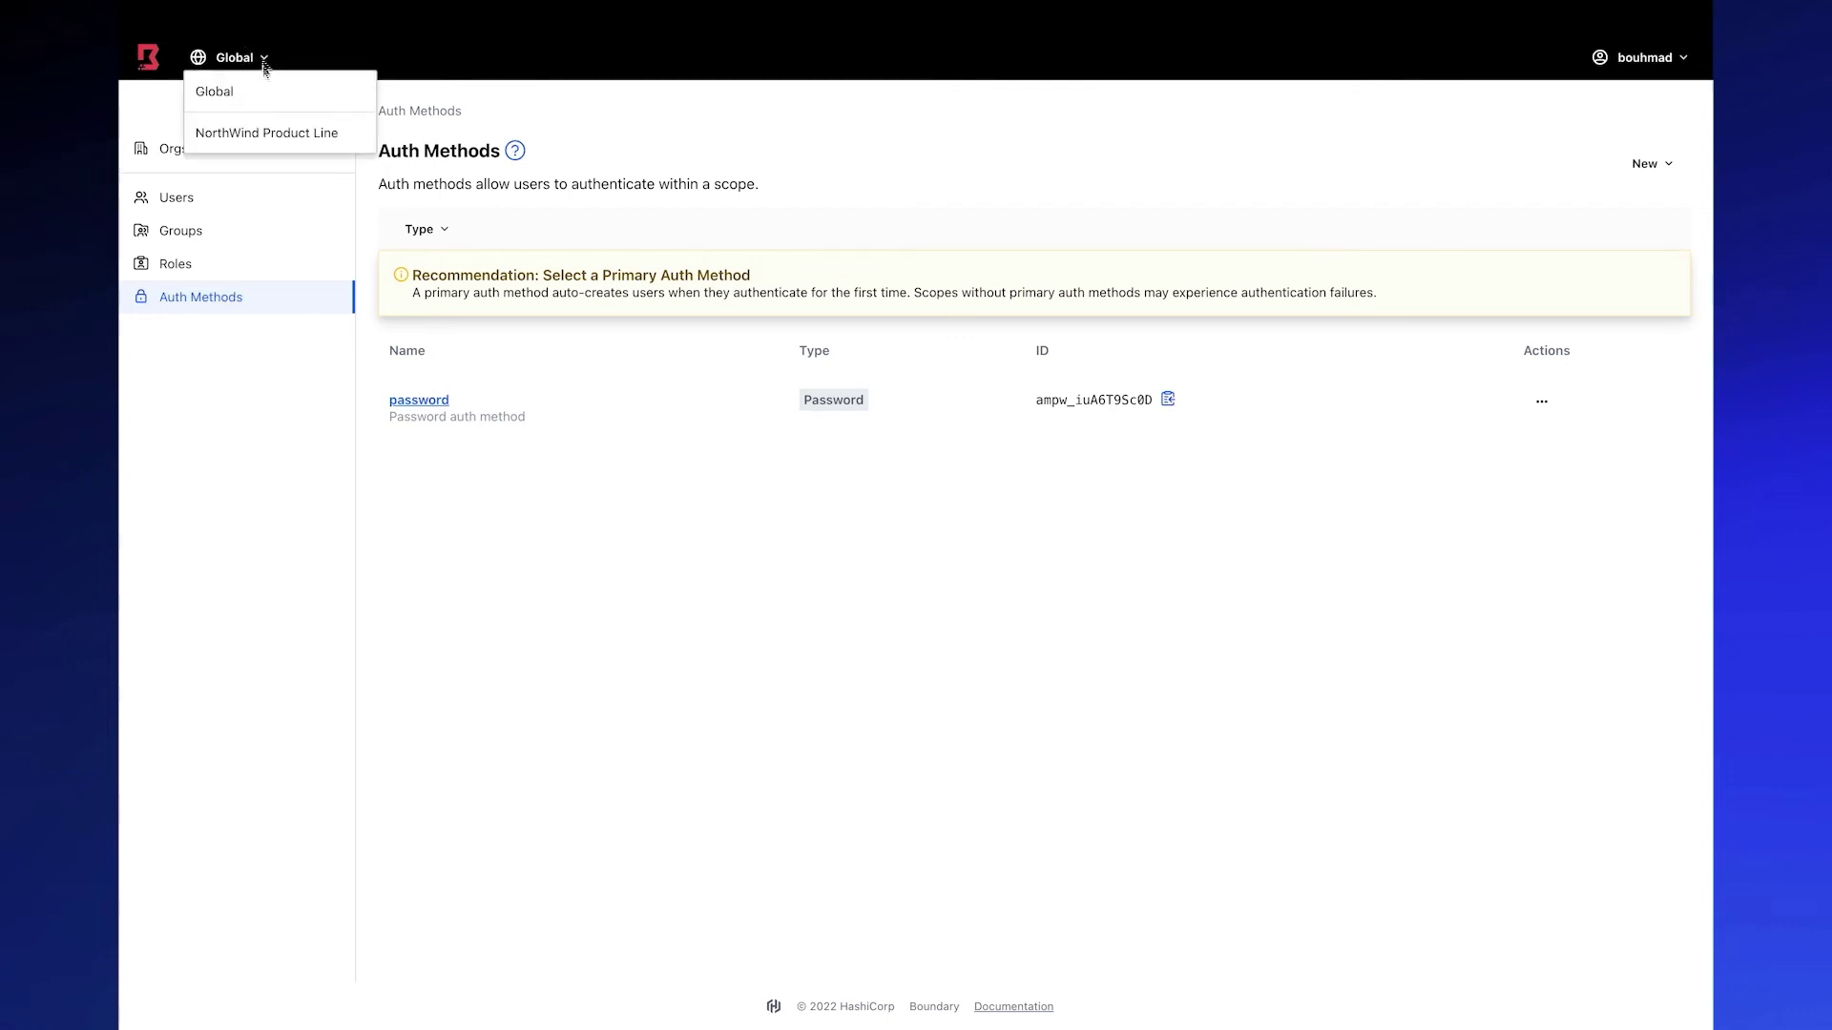
left_click(239, 148)
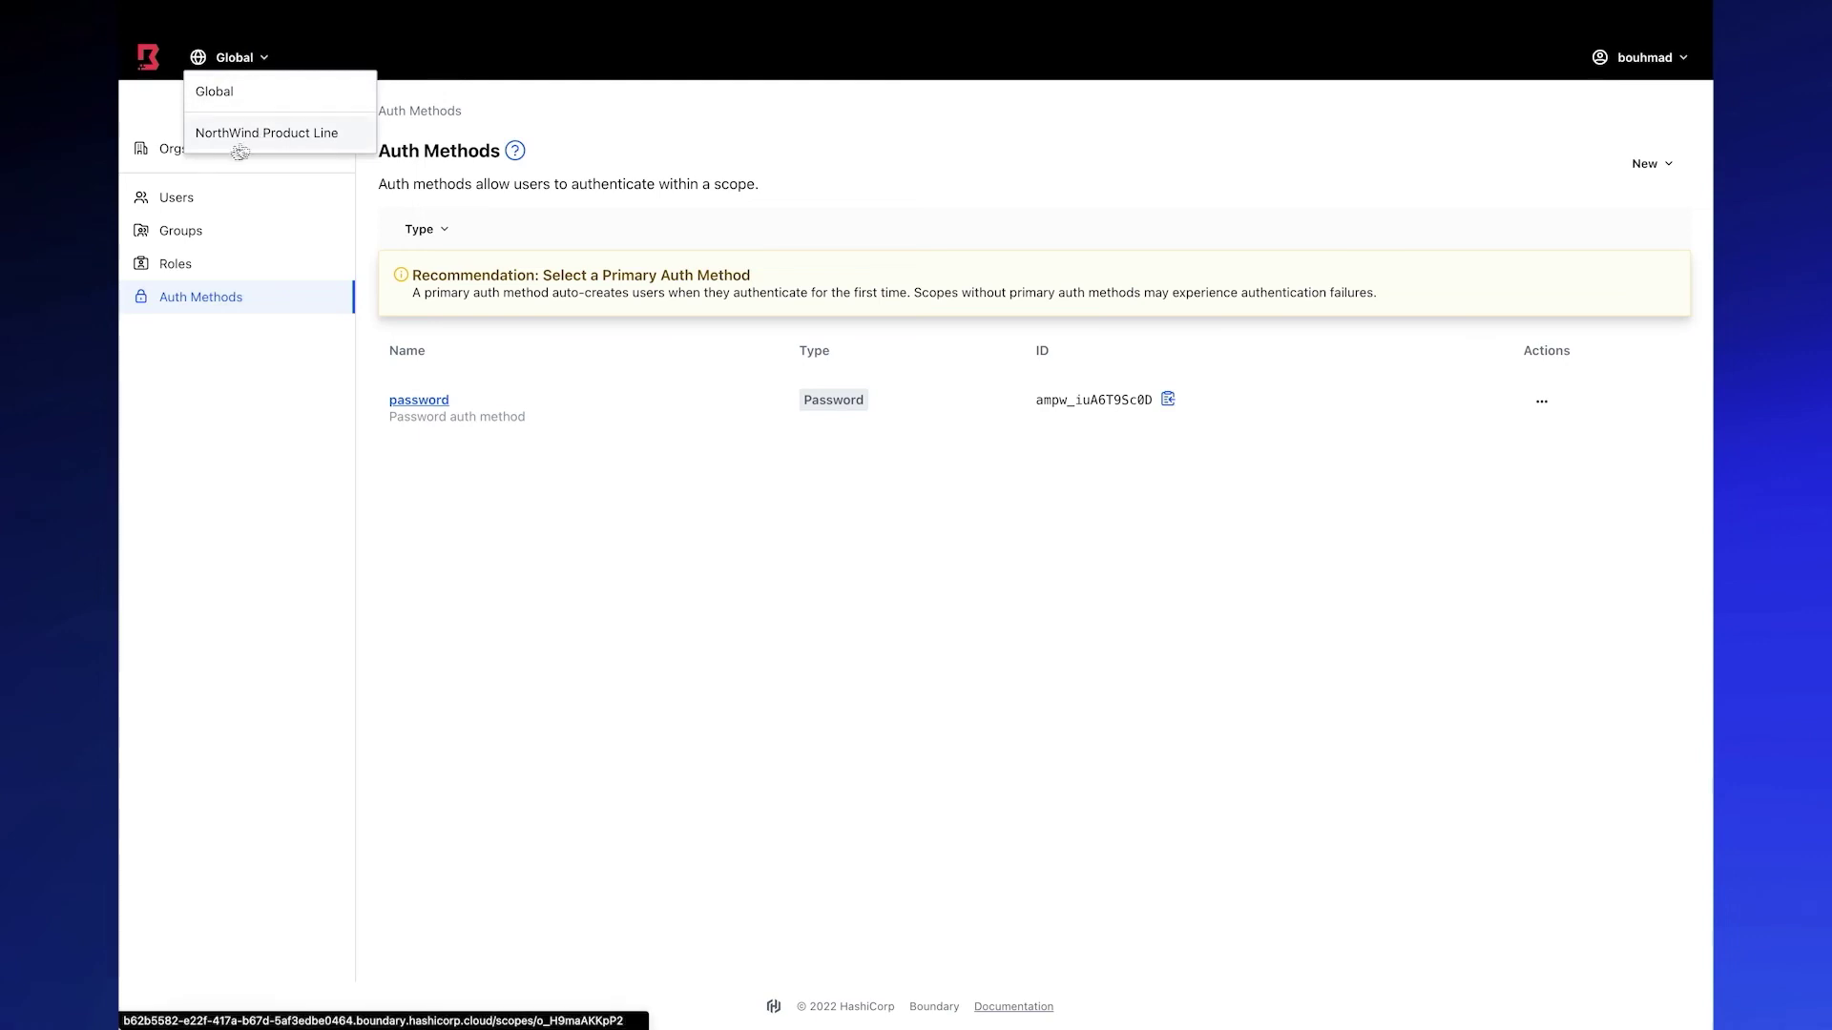
left_click(167, 153)
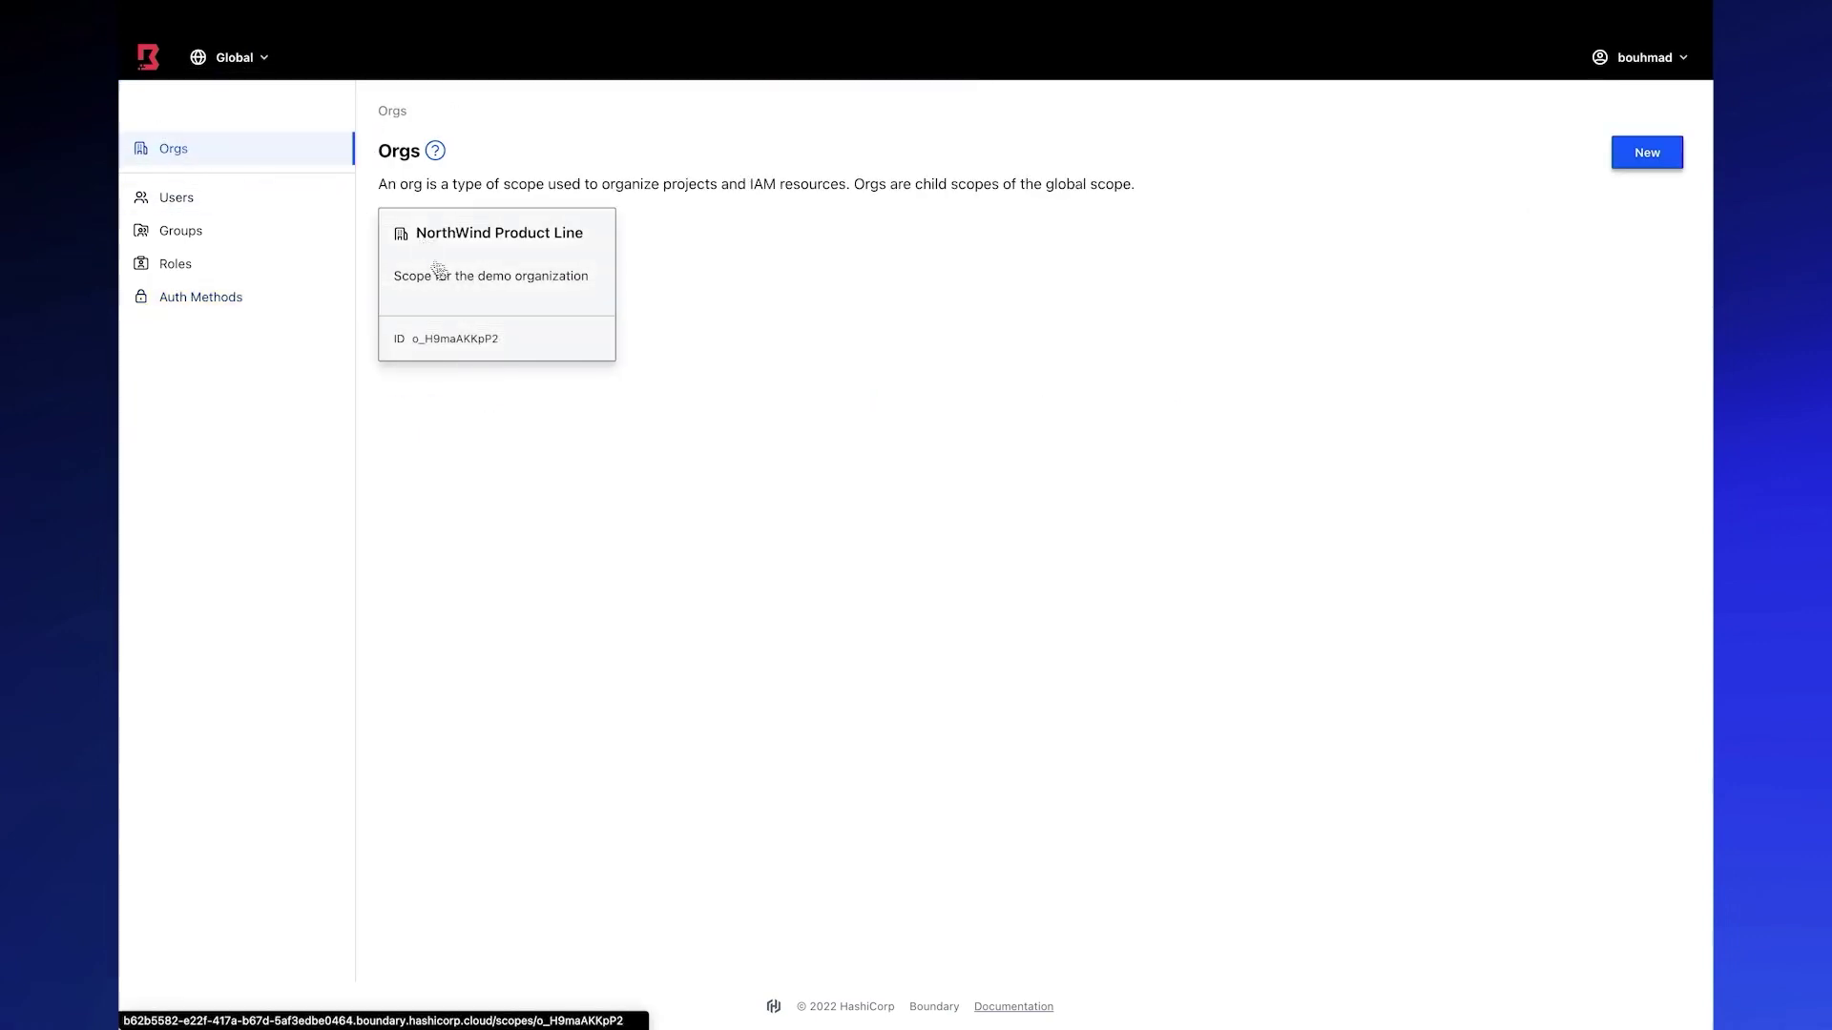
left_click(559, 318)
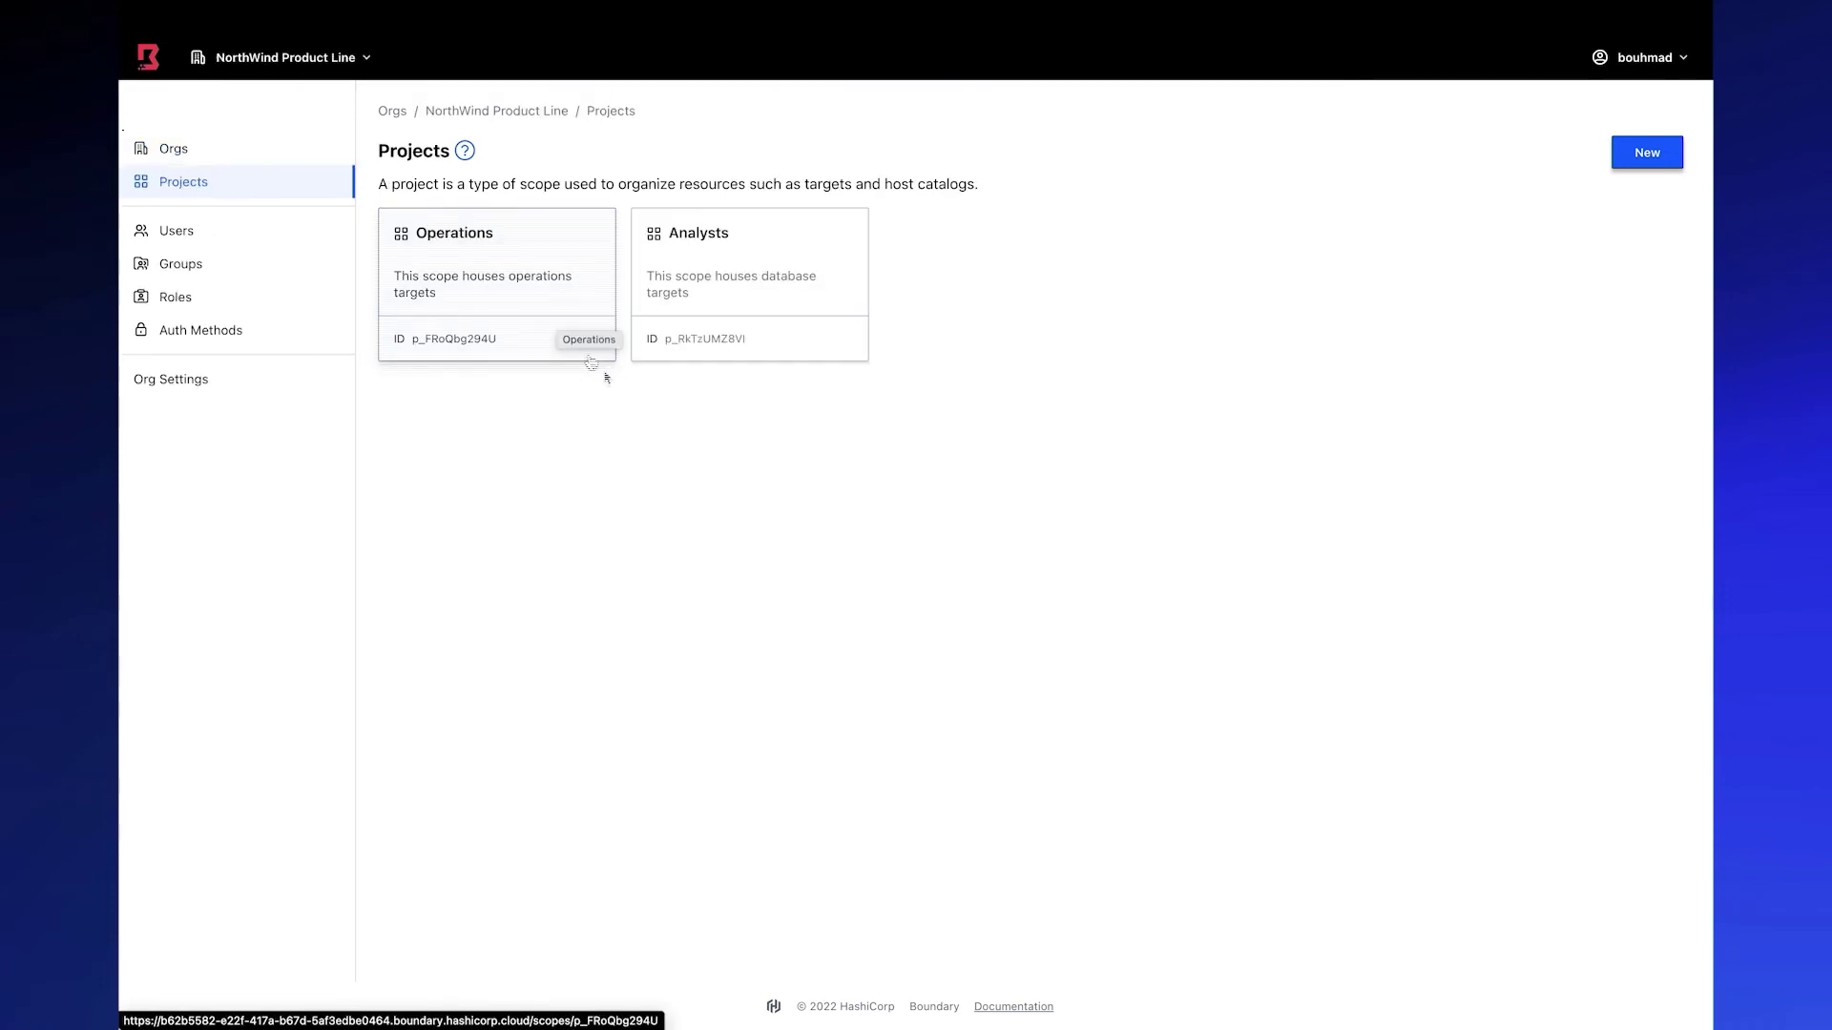
left_click(863, 284)
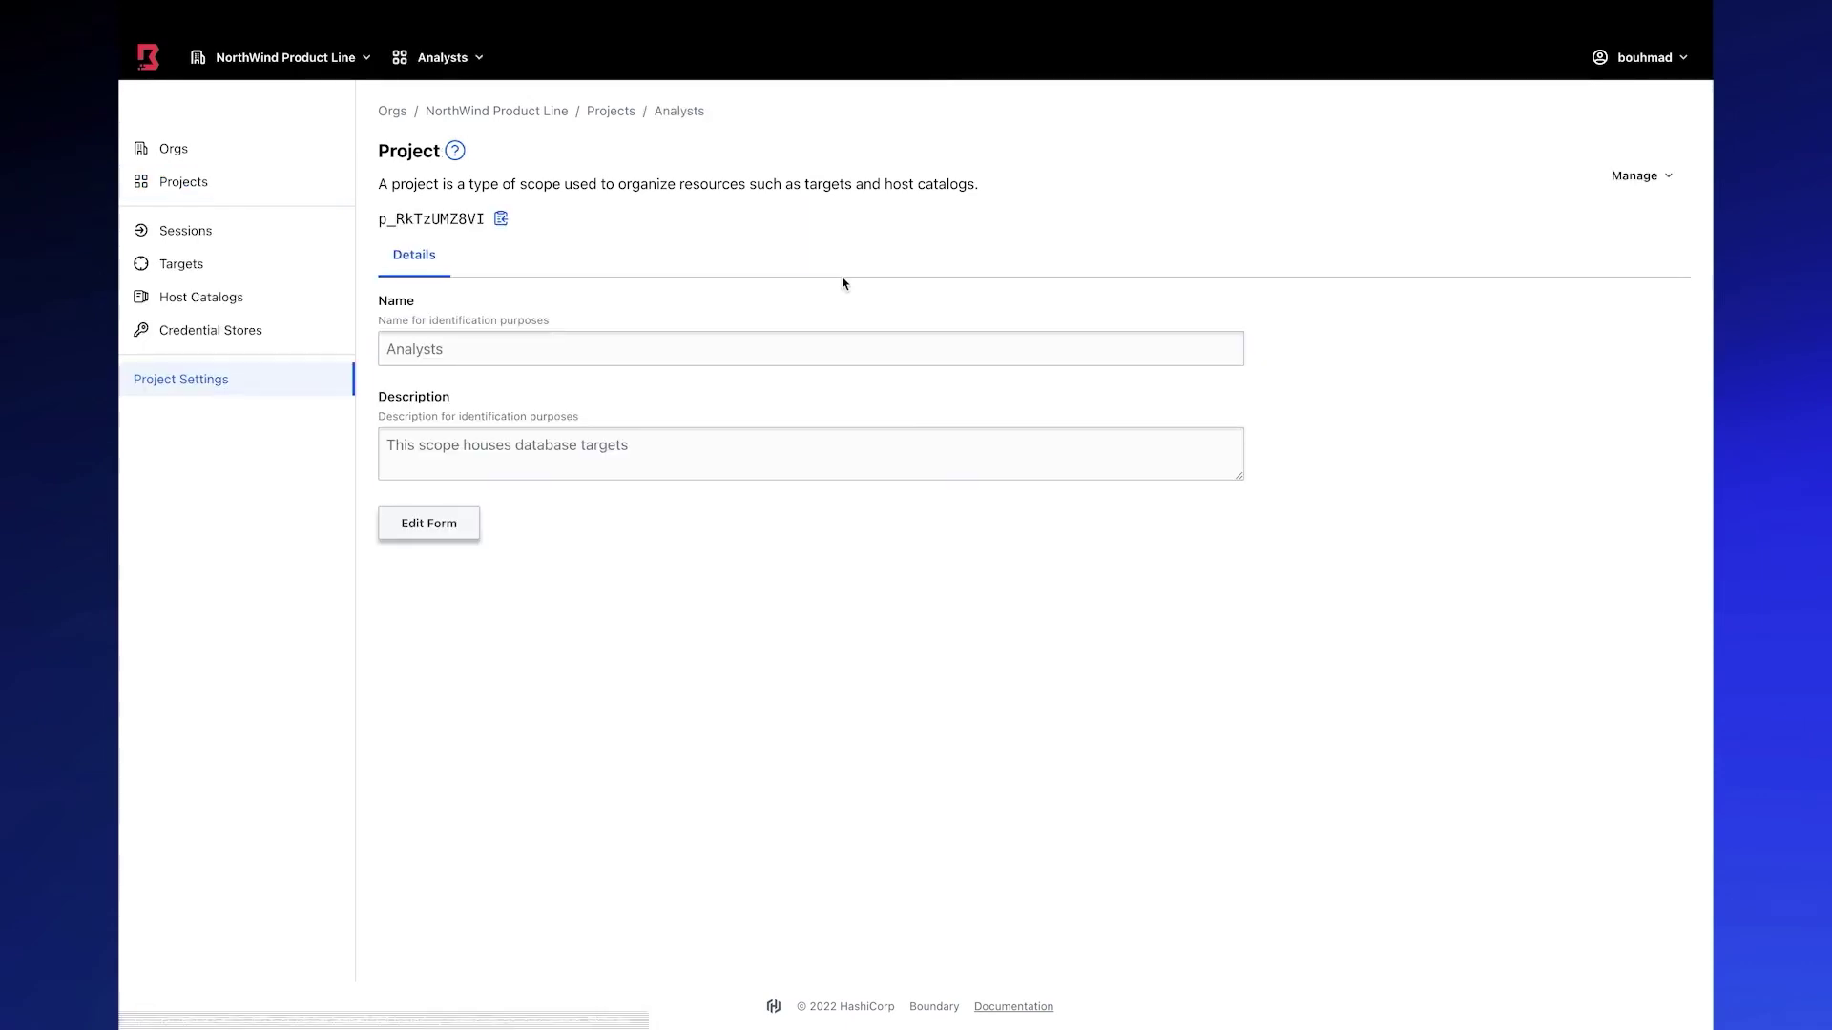
- Review the NorthWind Sales Database target's details, host sources and credential sources
left_click(267, 278)
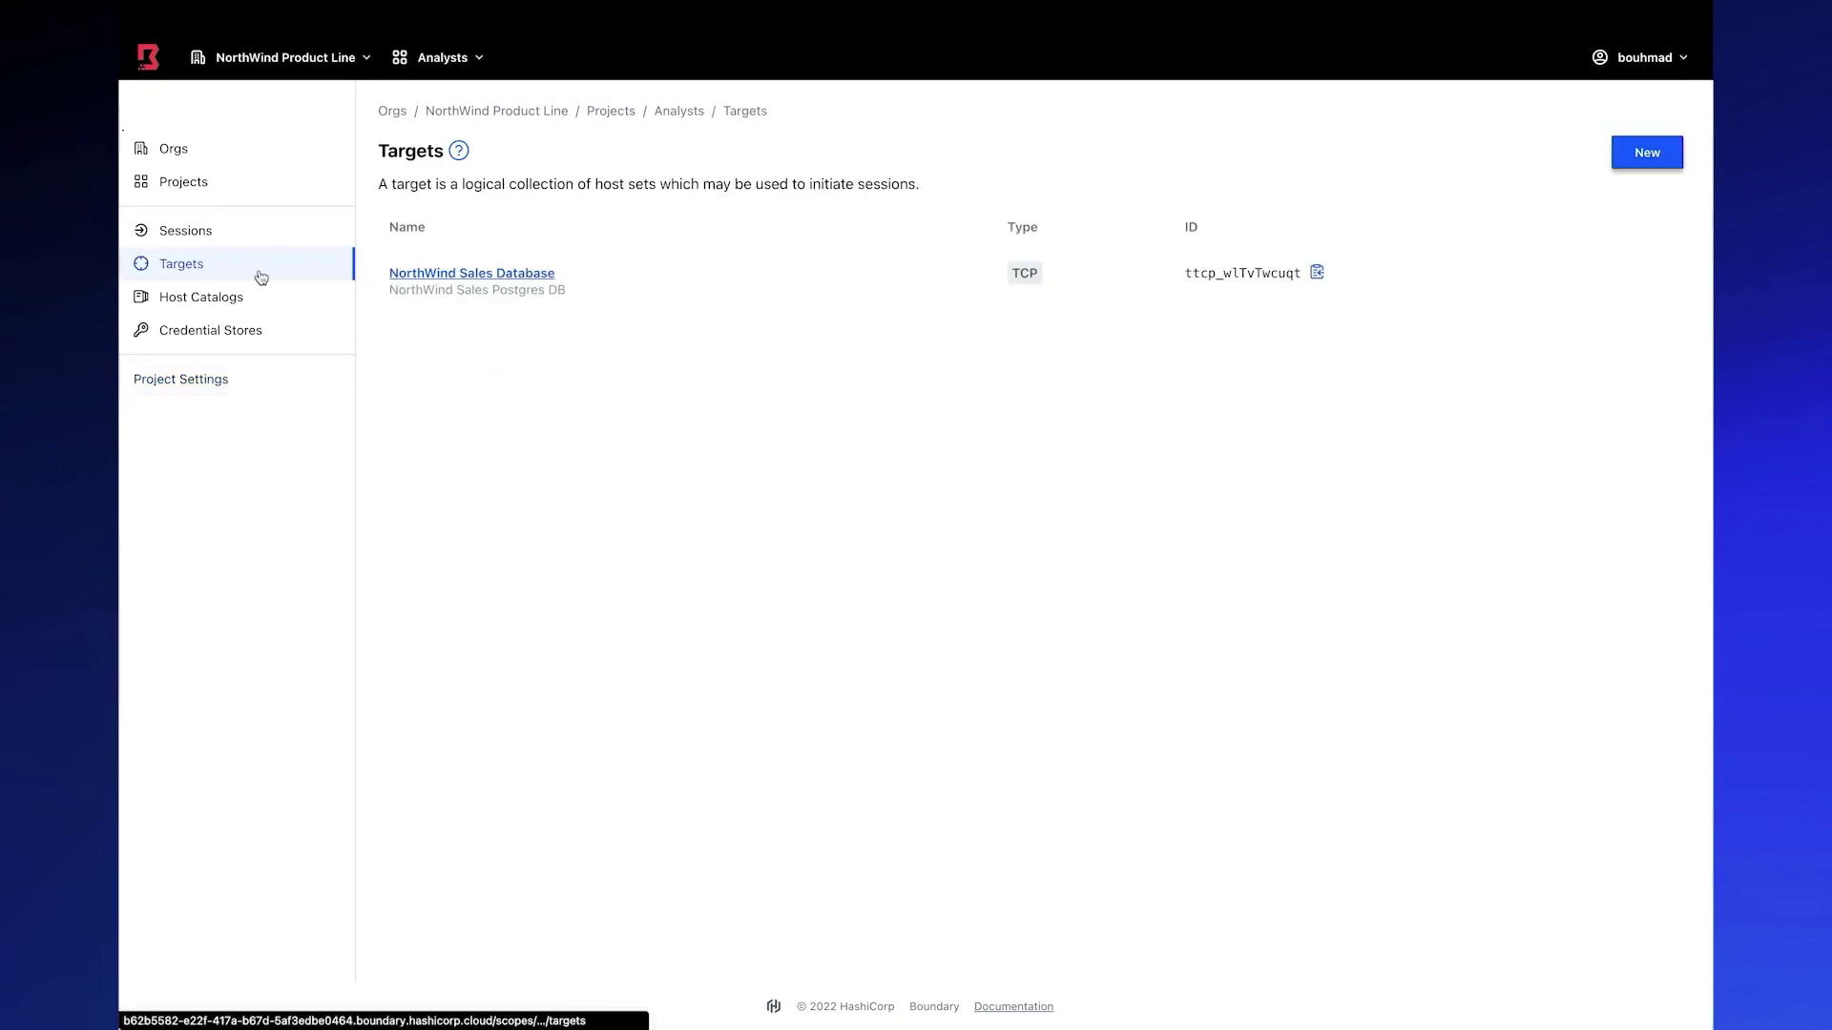
left_click(522, 277)
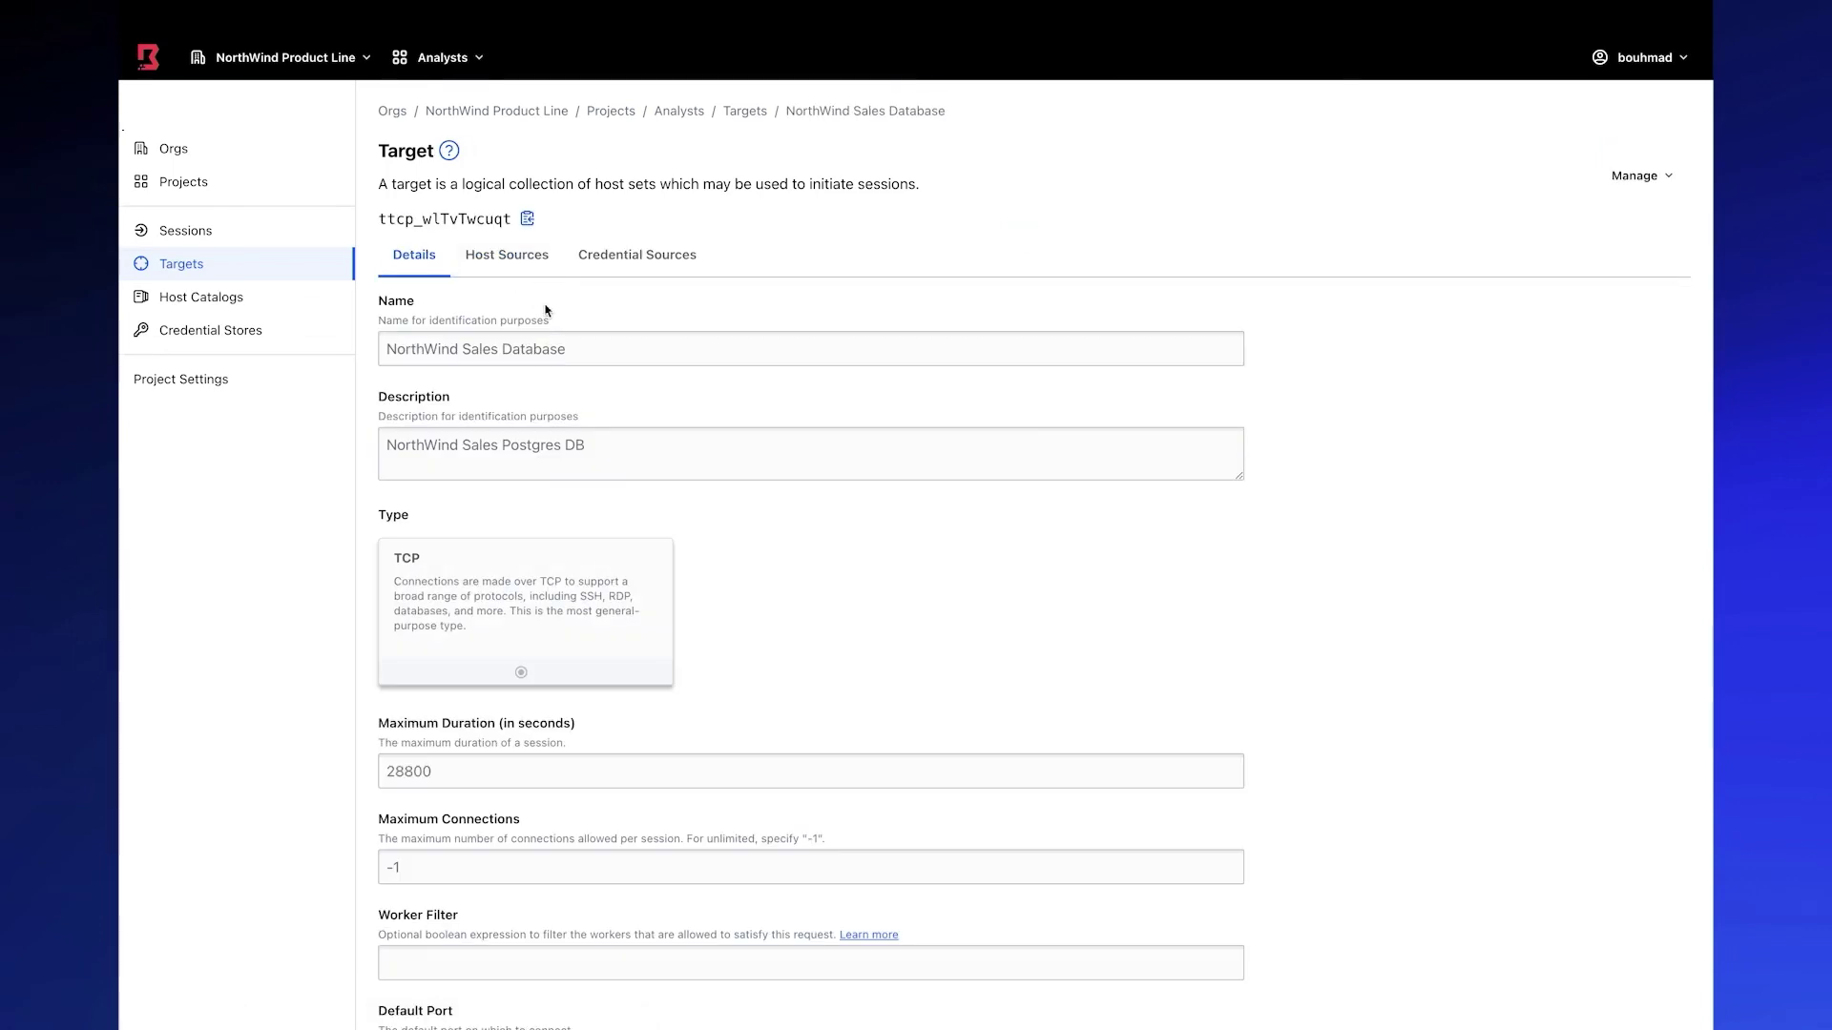
scroll(547, 310, "down", 3)
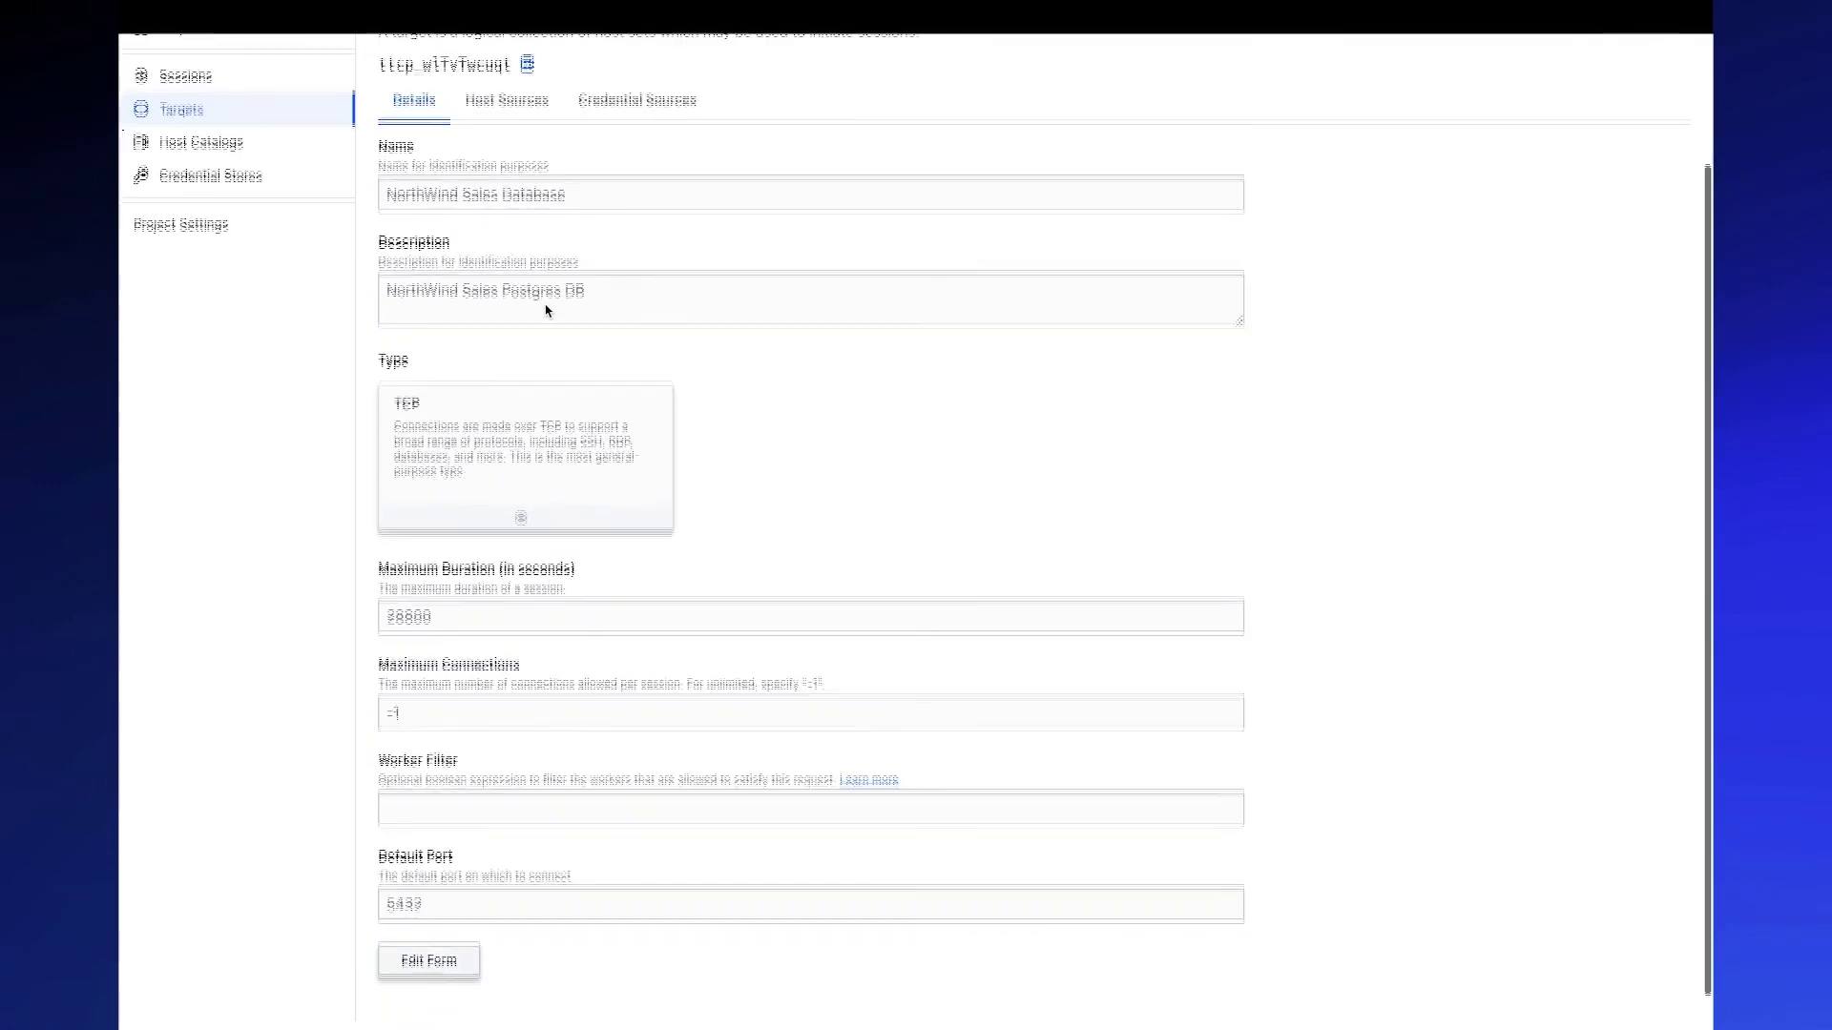
scroll(546, 310, "up", 3)
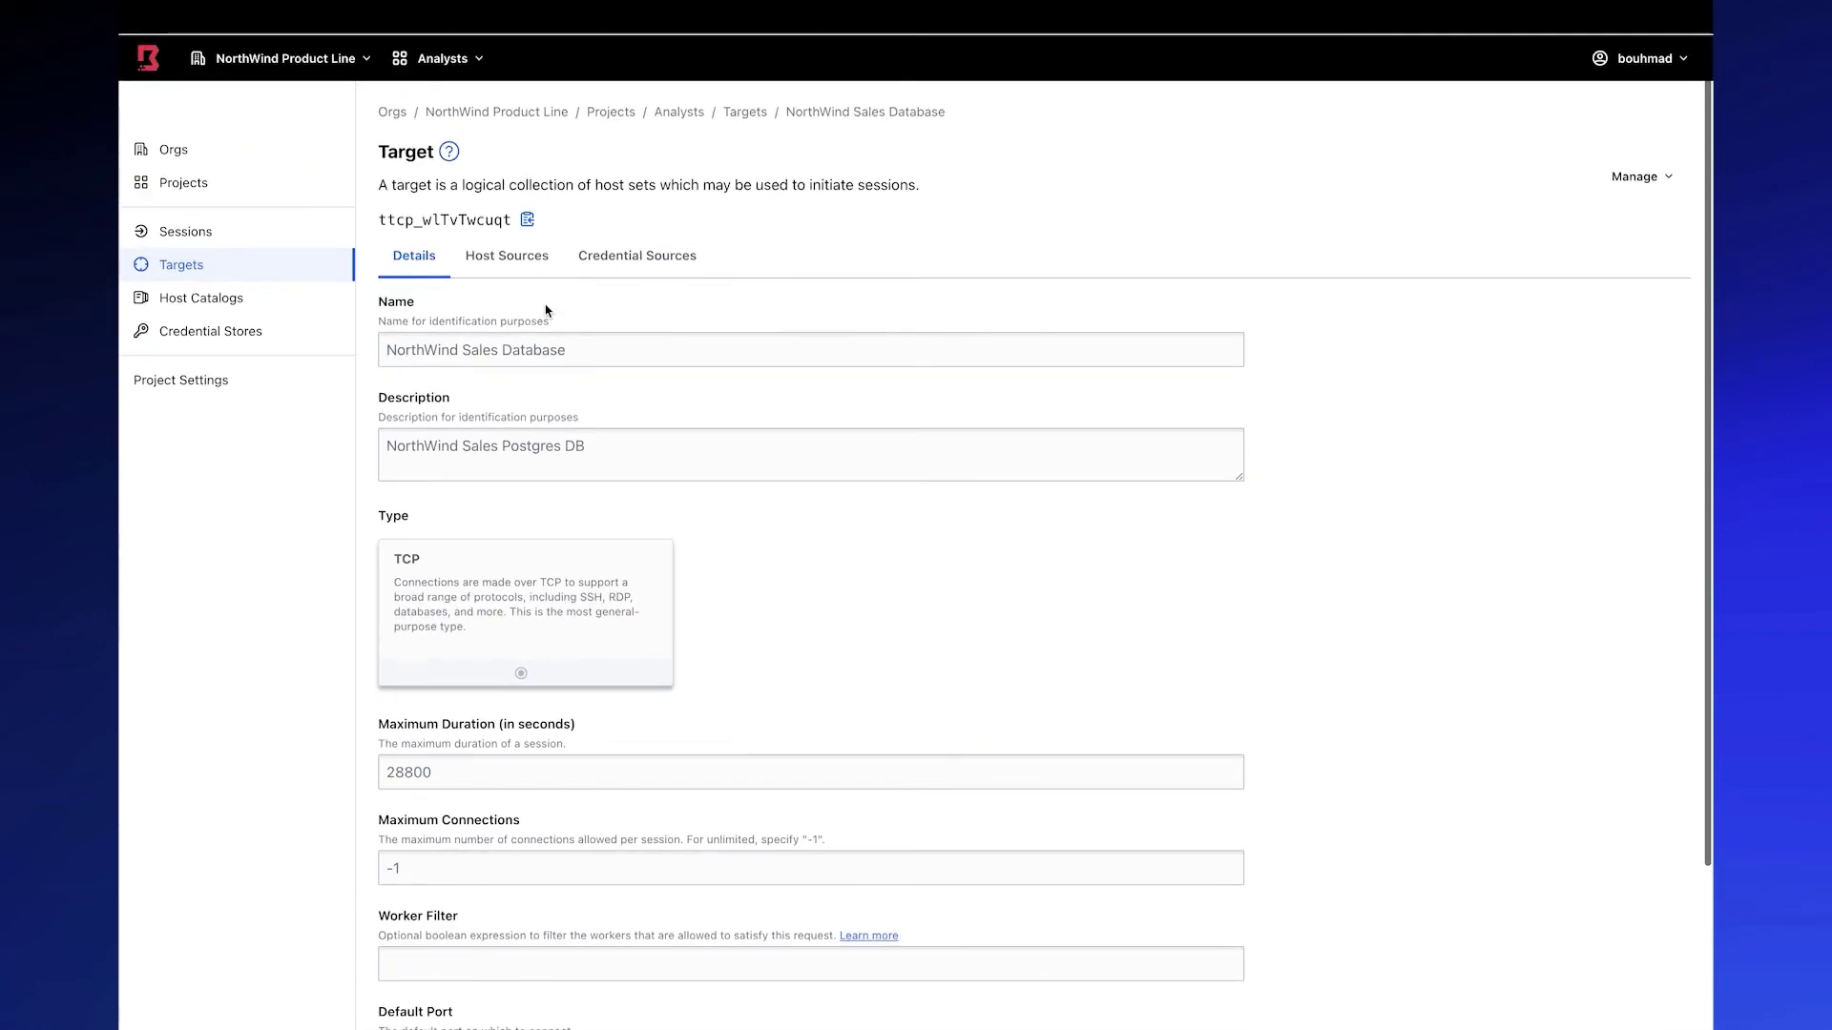
left_click(535, 272)
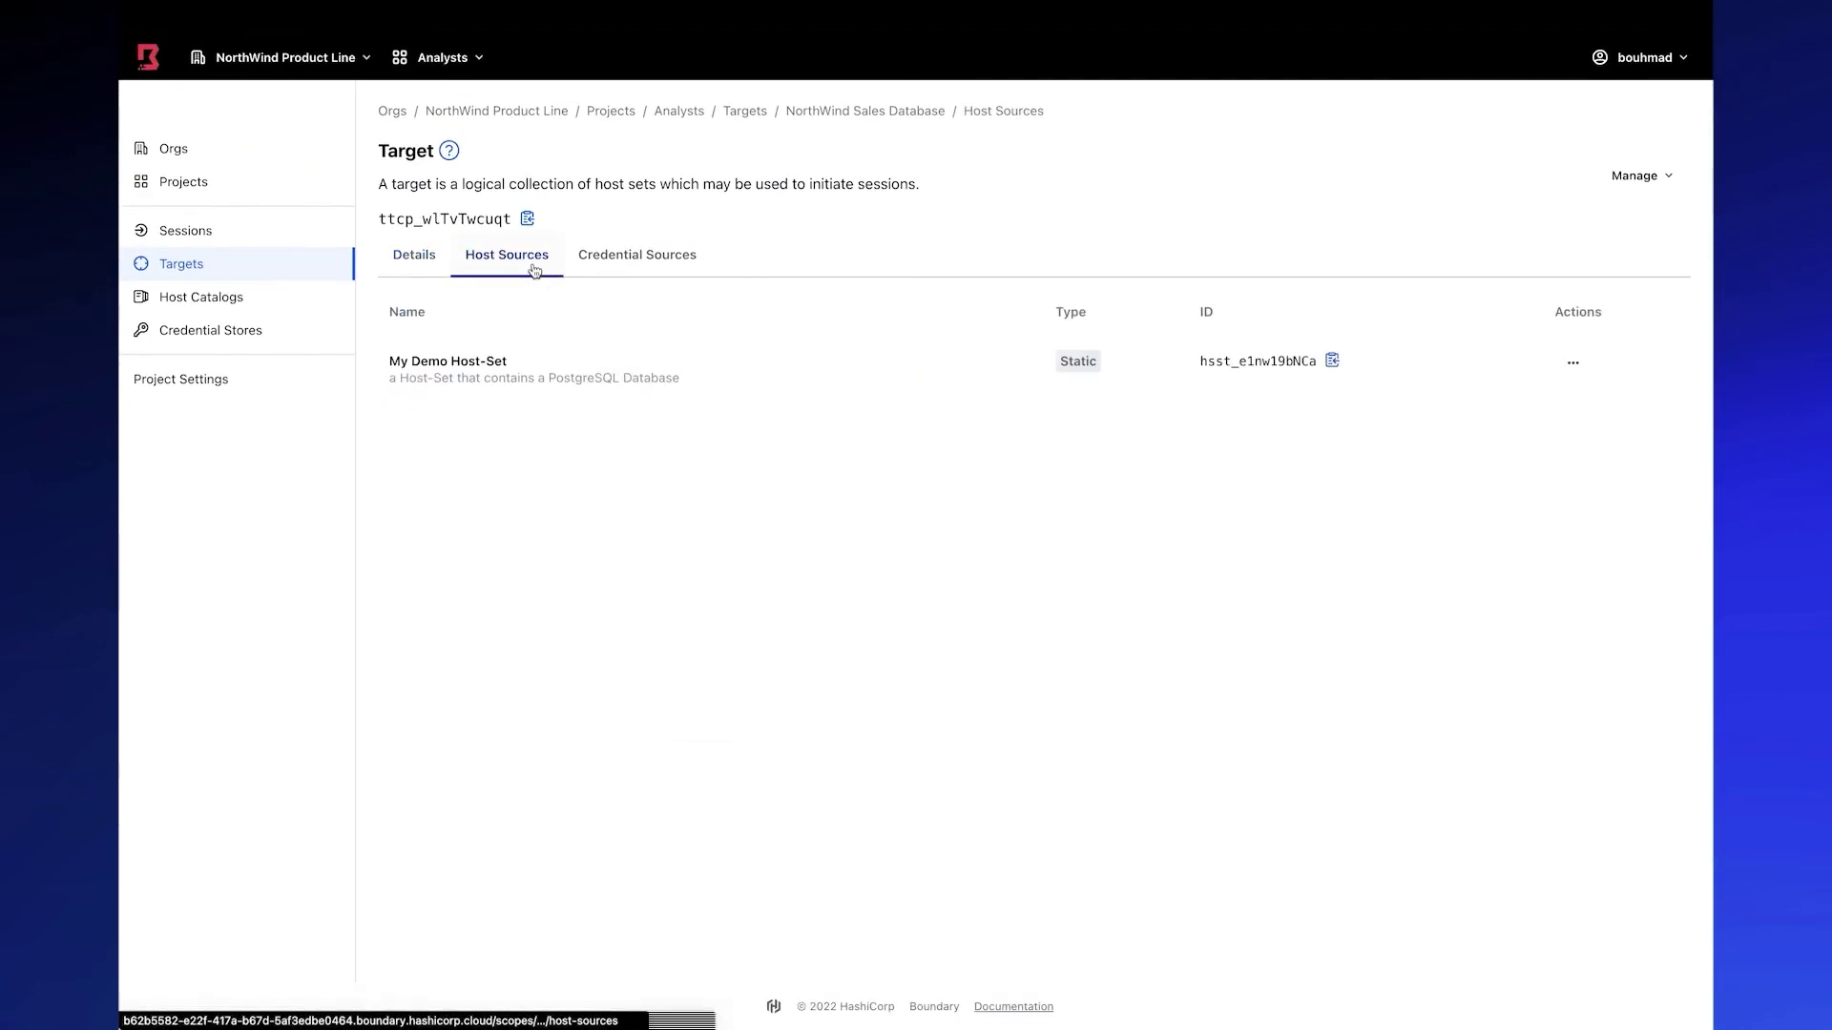
left_click(595, 264)
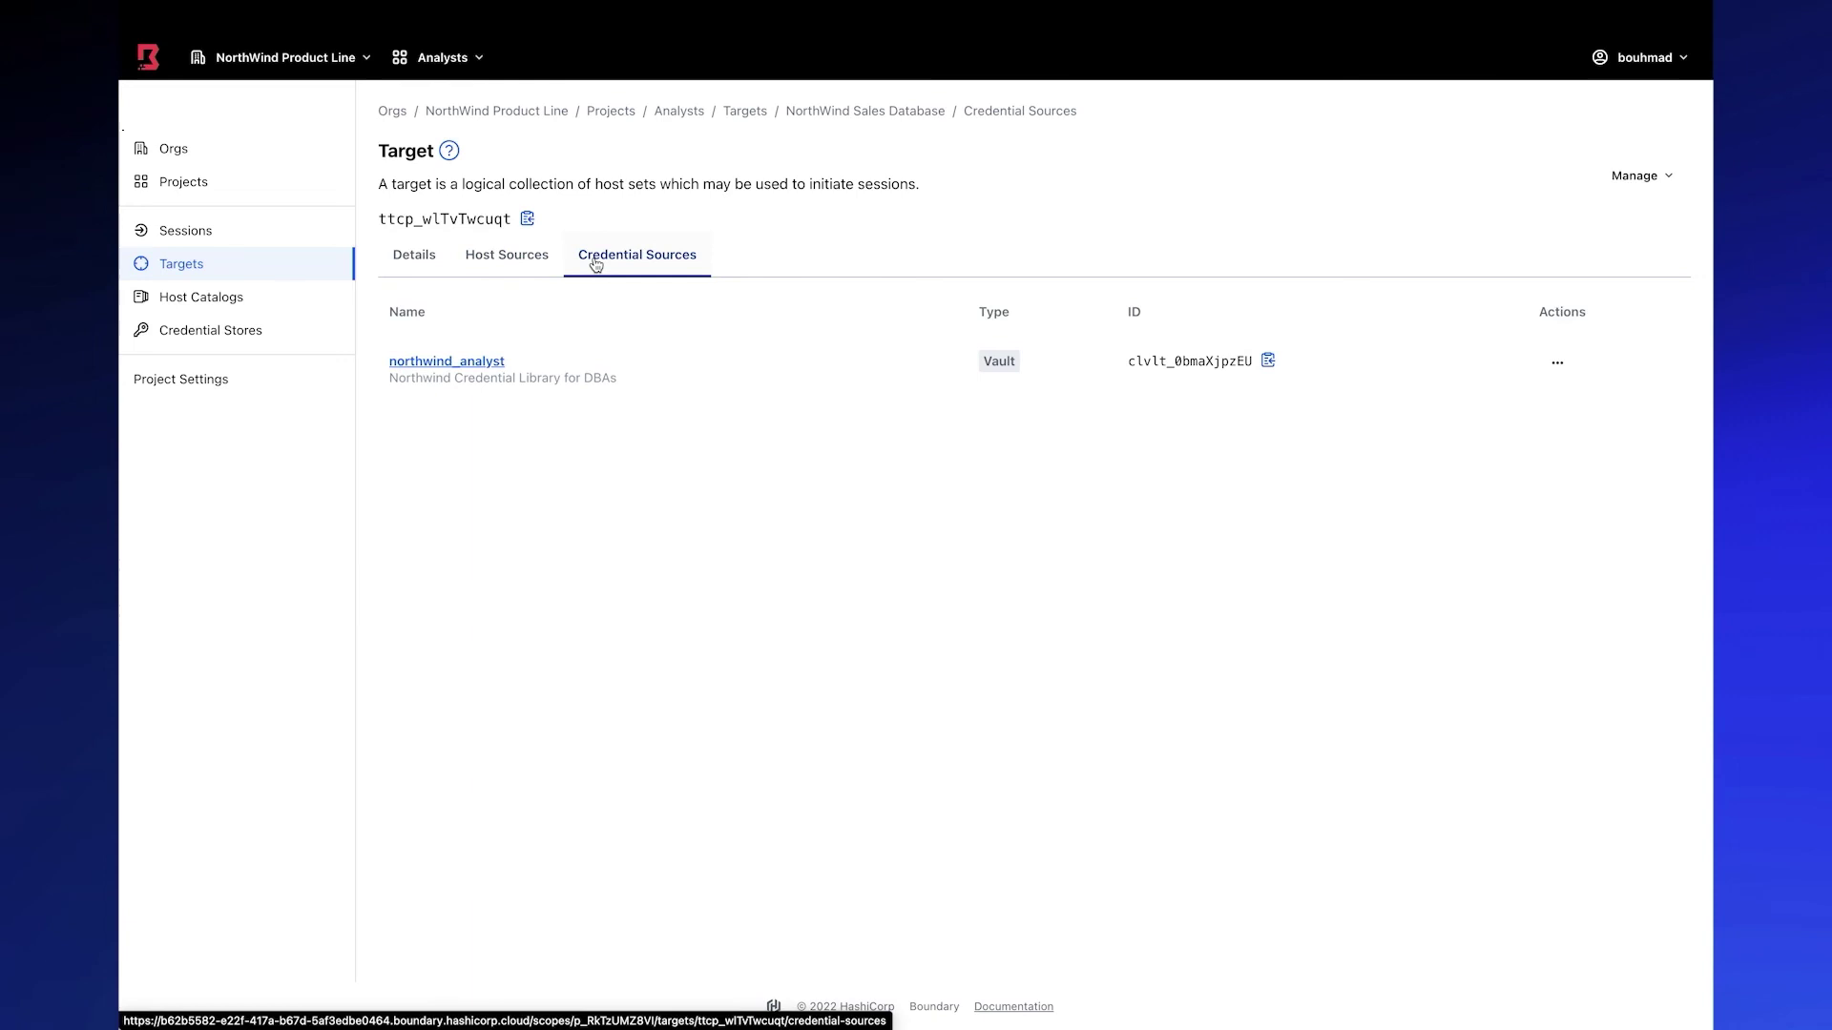
left_click(414, 260)
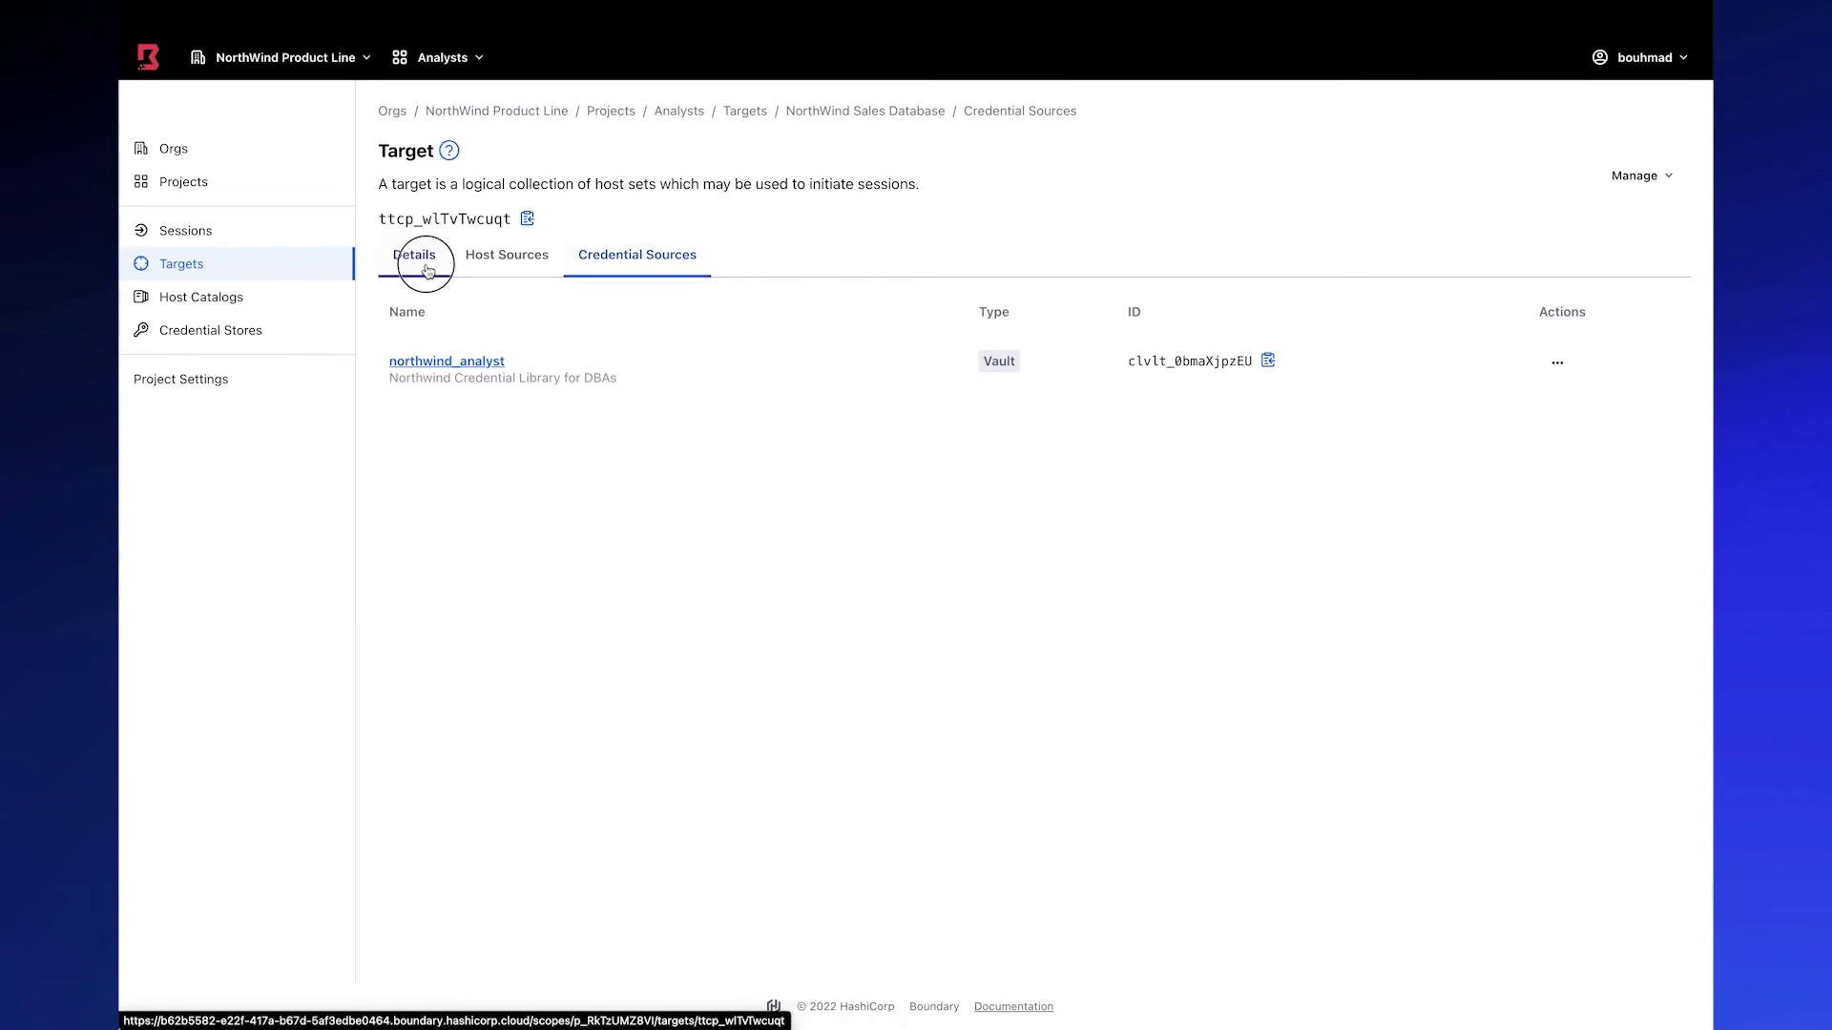
- Inspect the My Demo Catalog host catalog, including its hosts and the My Demo Host-Set host set
left_click(302, 303)
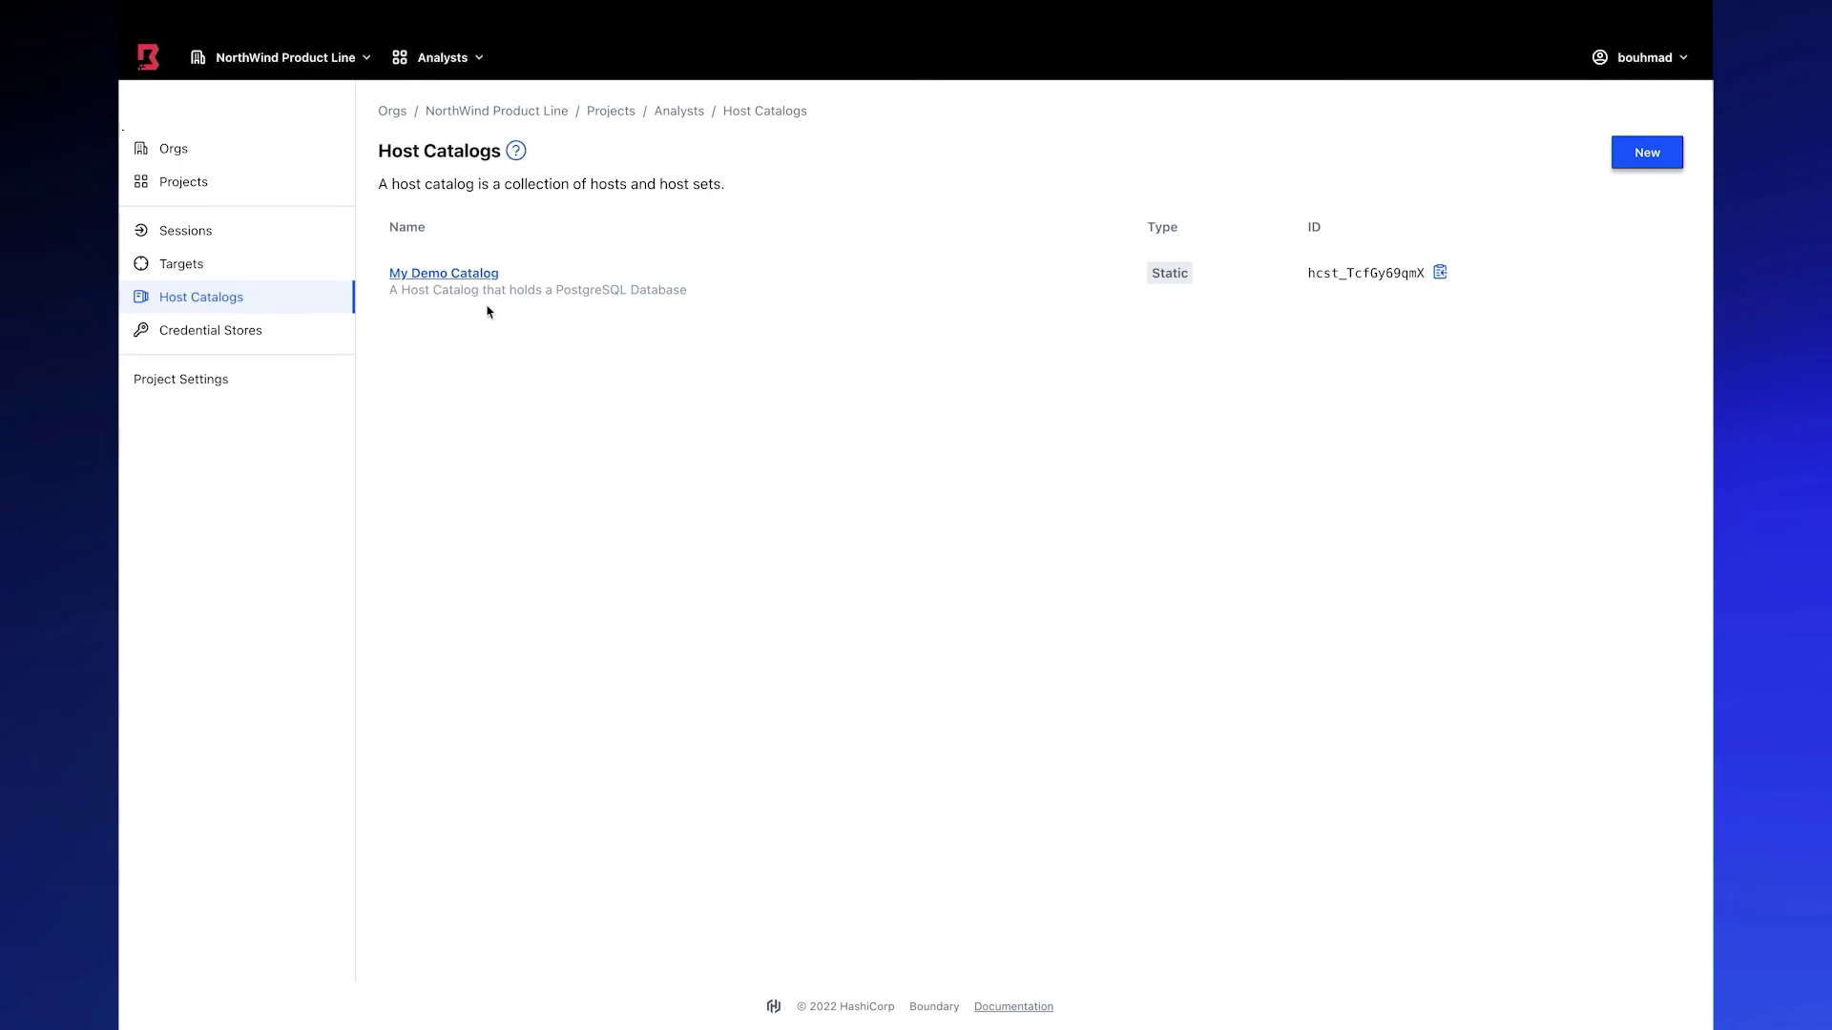
left_click(480, 275)
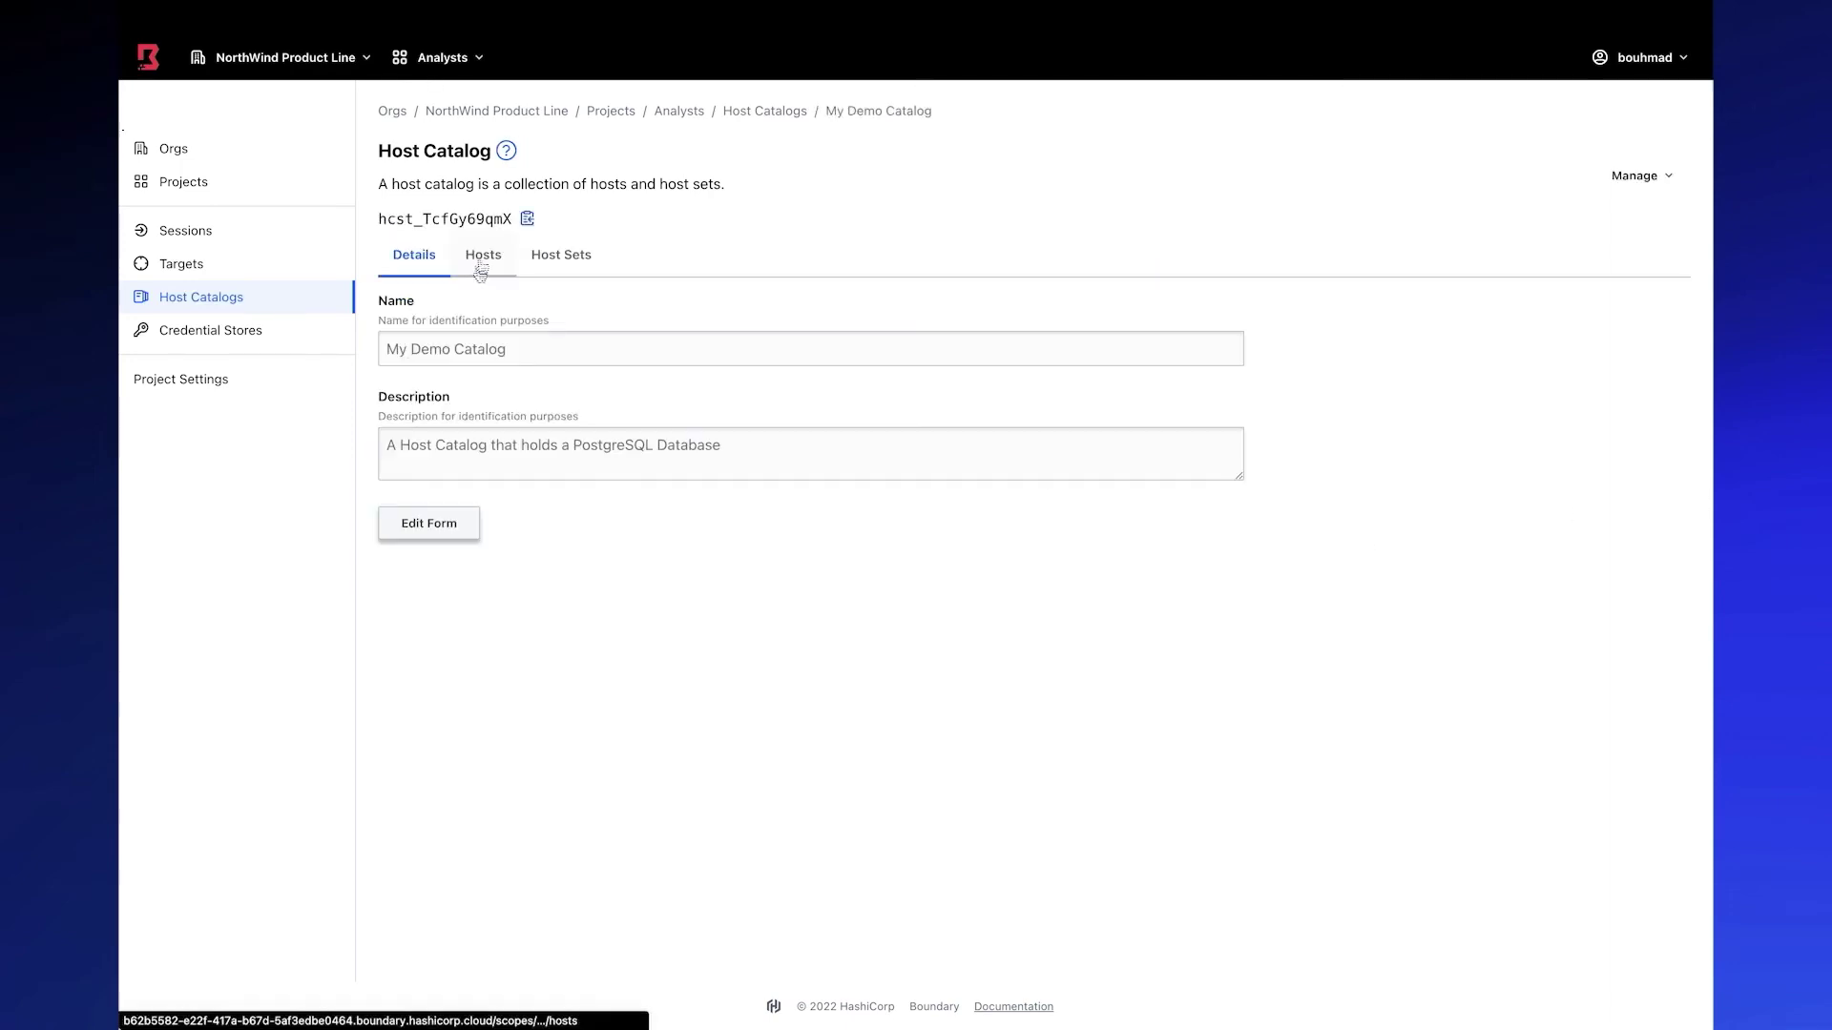
left_click(484, 257)
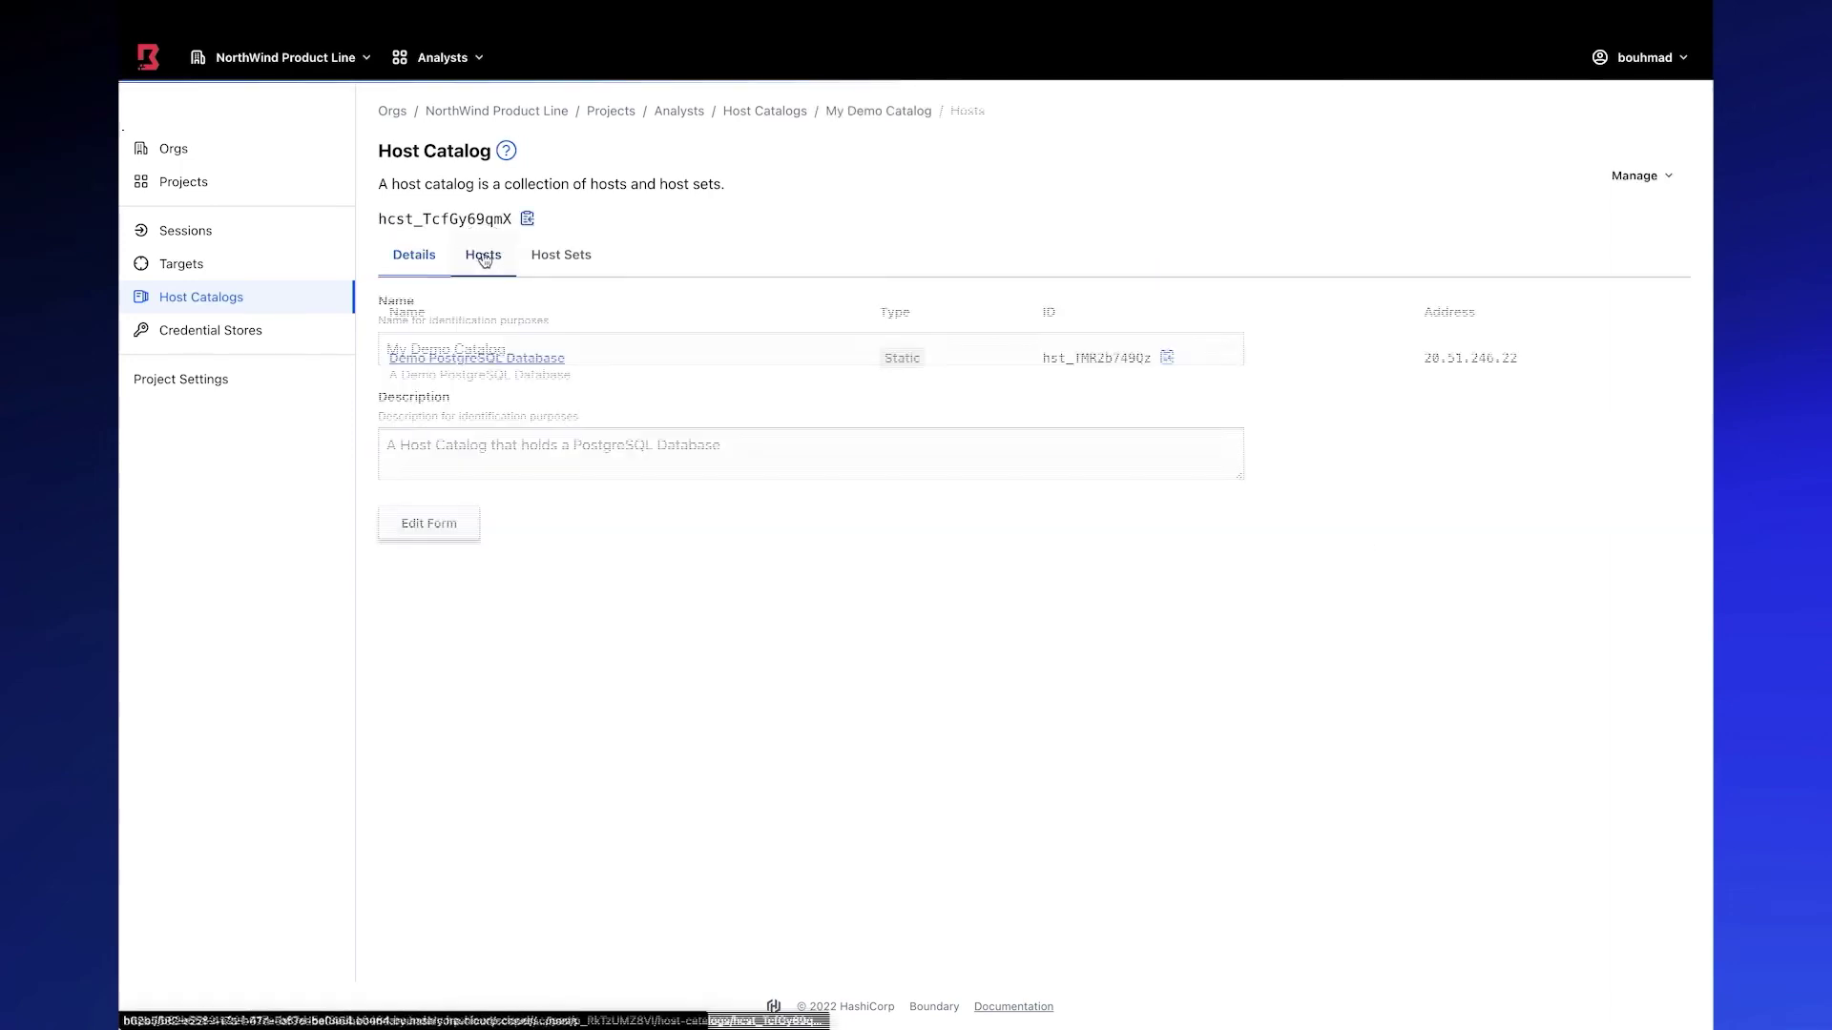
left_click(547, 259)
left_click(472, 358)
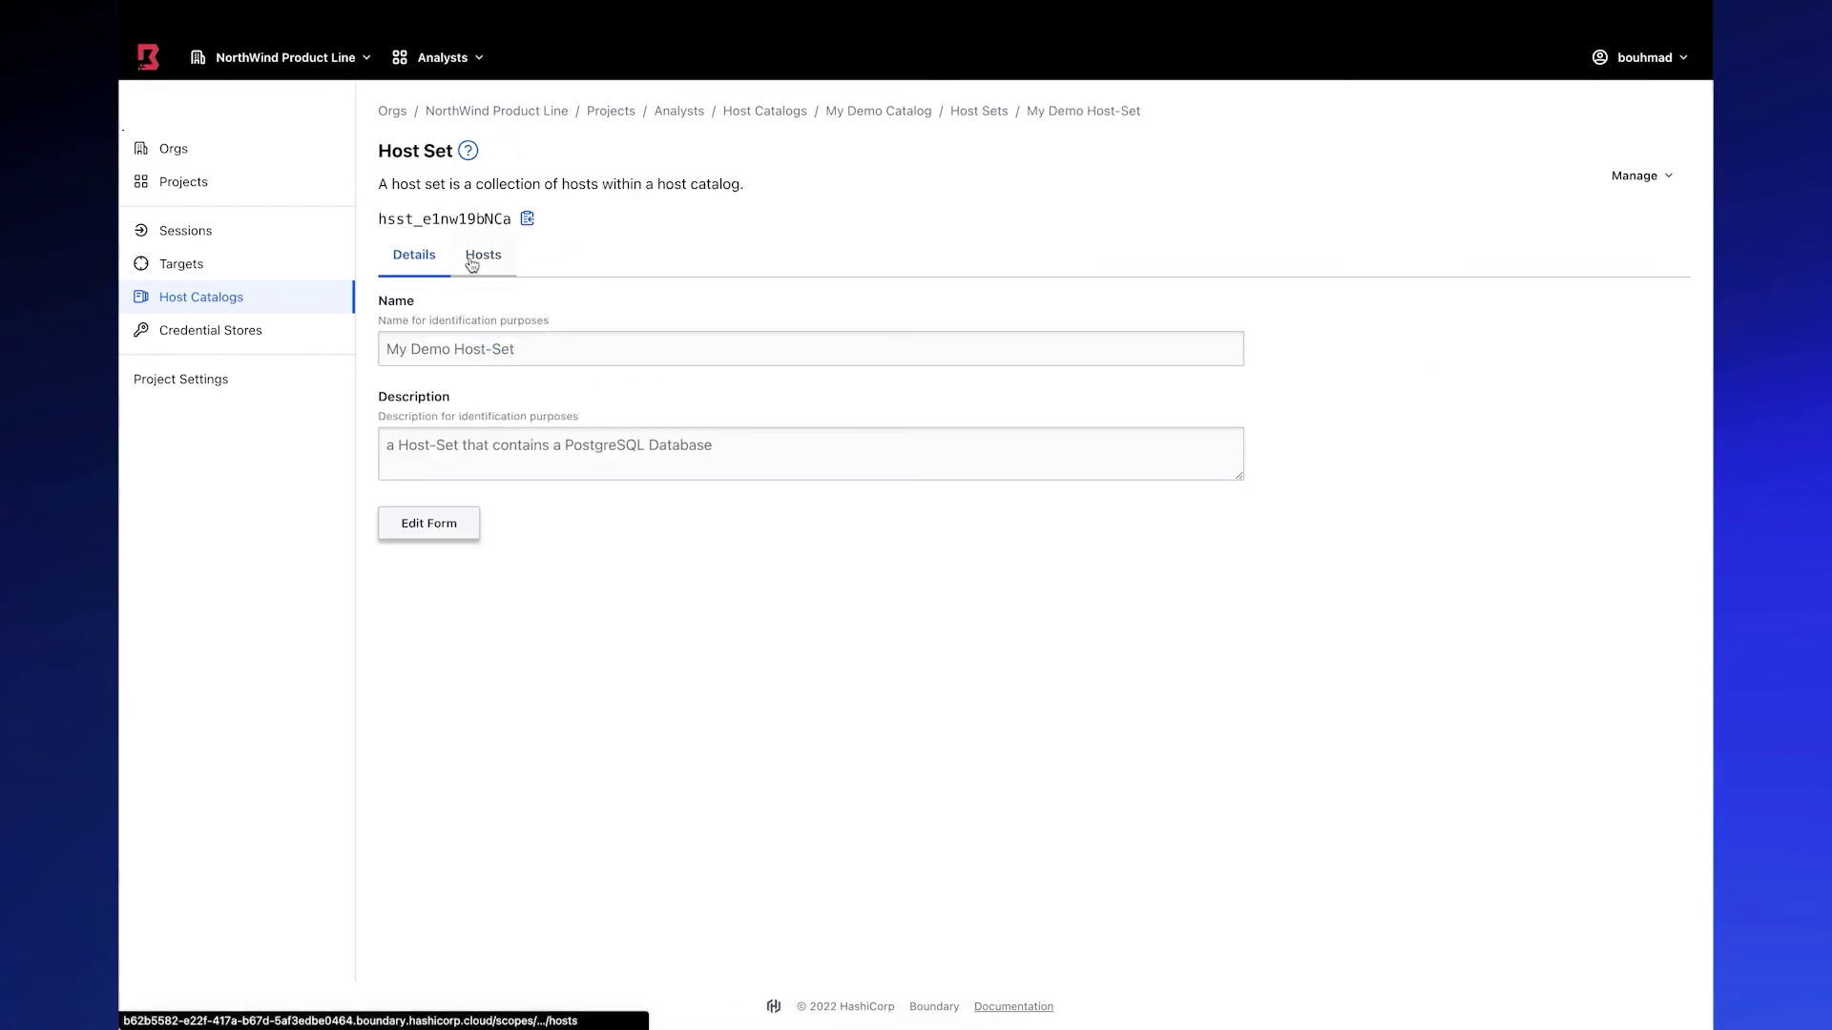
- Review the NorthWind Sales Database target's credential sources and open its northwind_analyst credential library to examine the Vault details
left_click(275, 263)
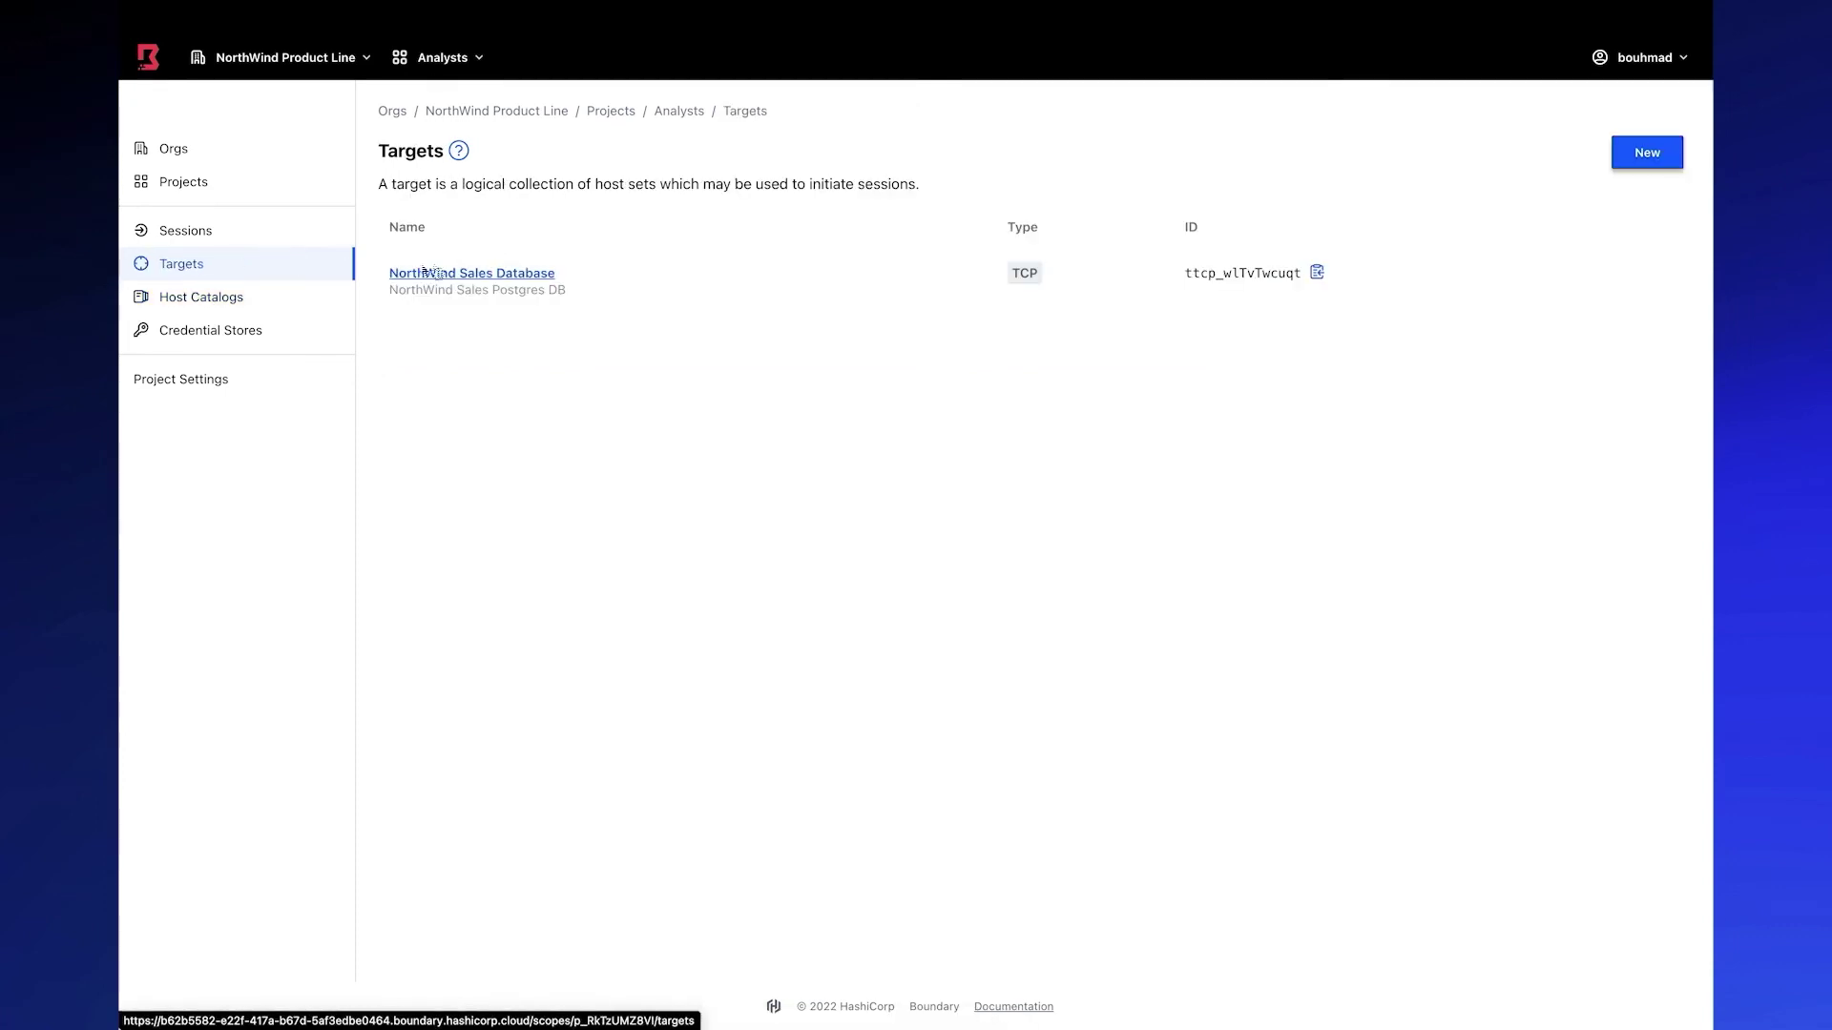
left_click(452, 273)
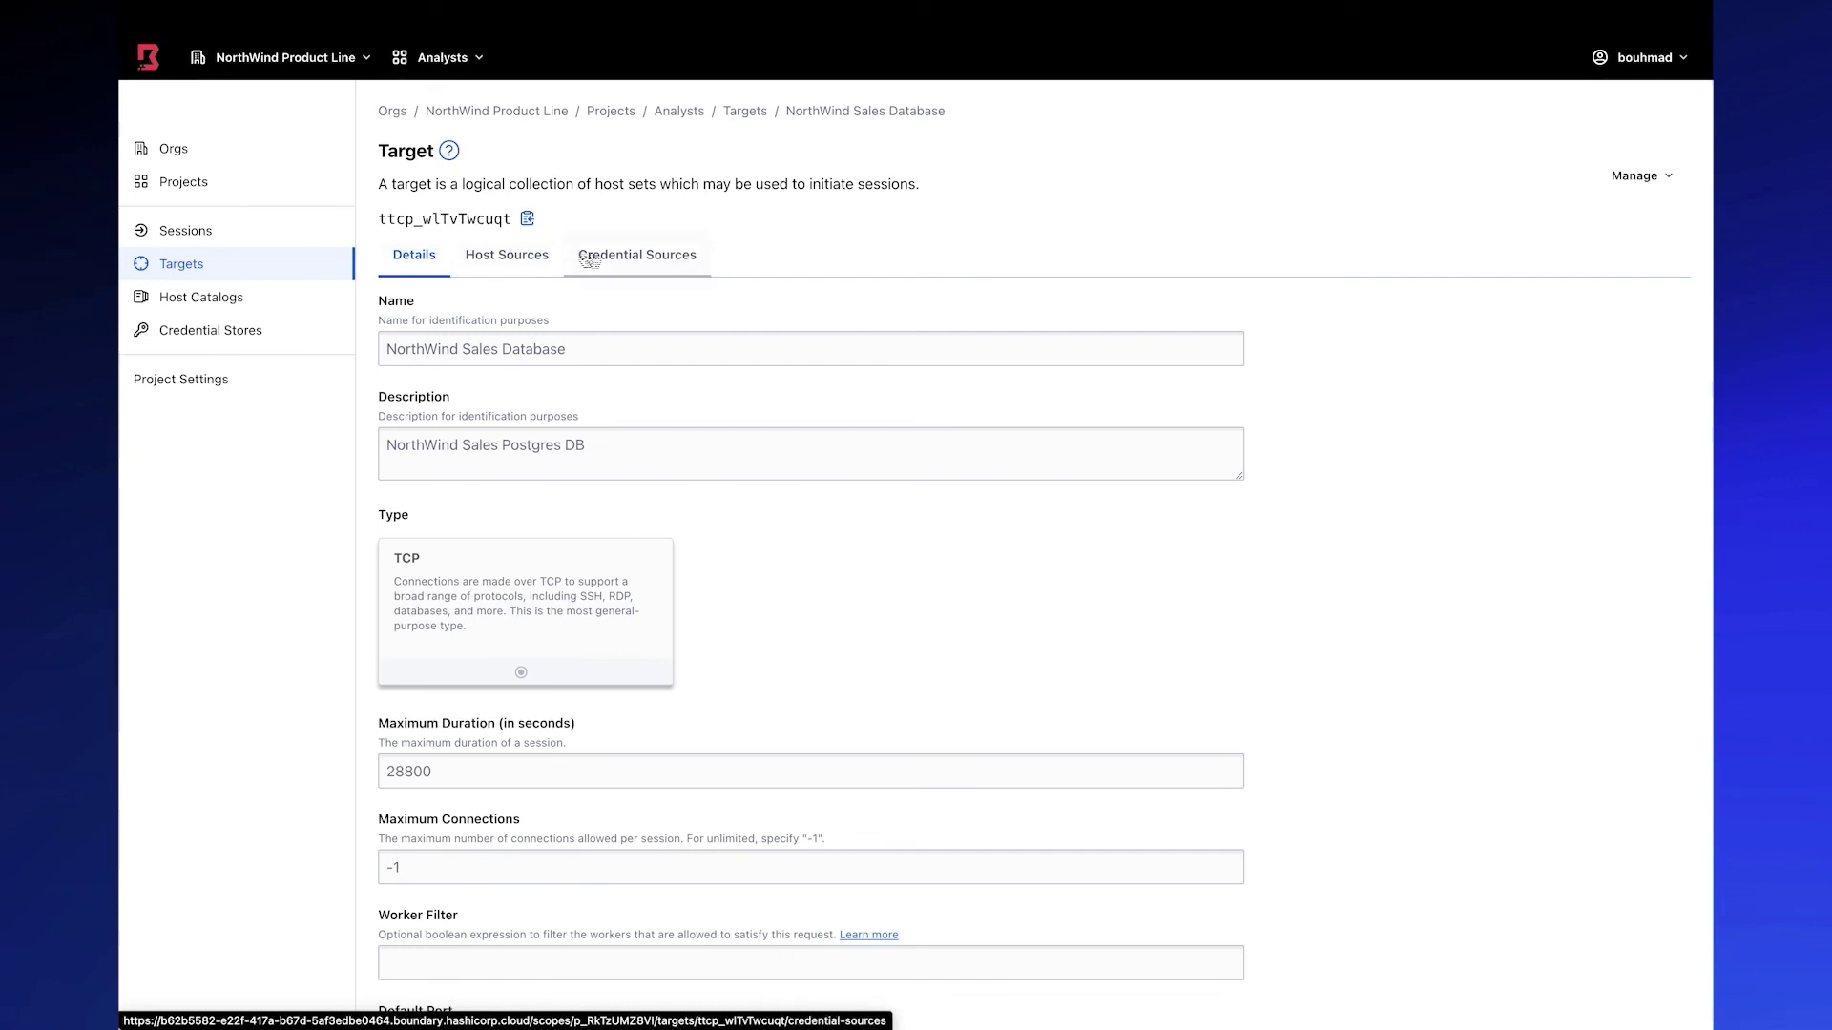
left_click(597, 260)
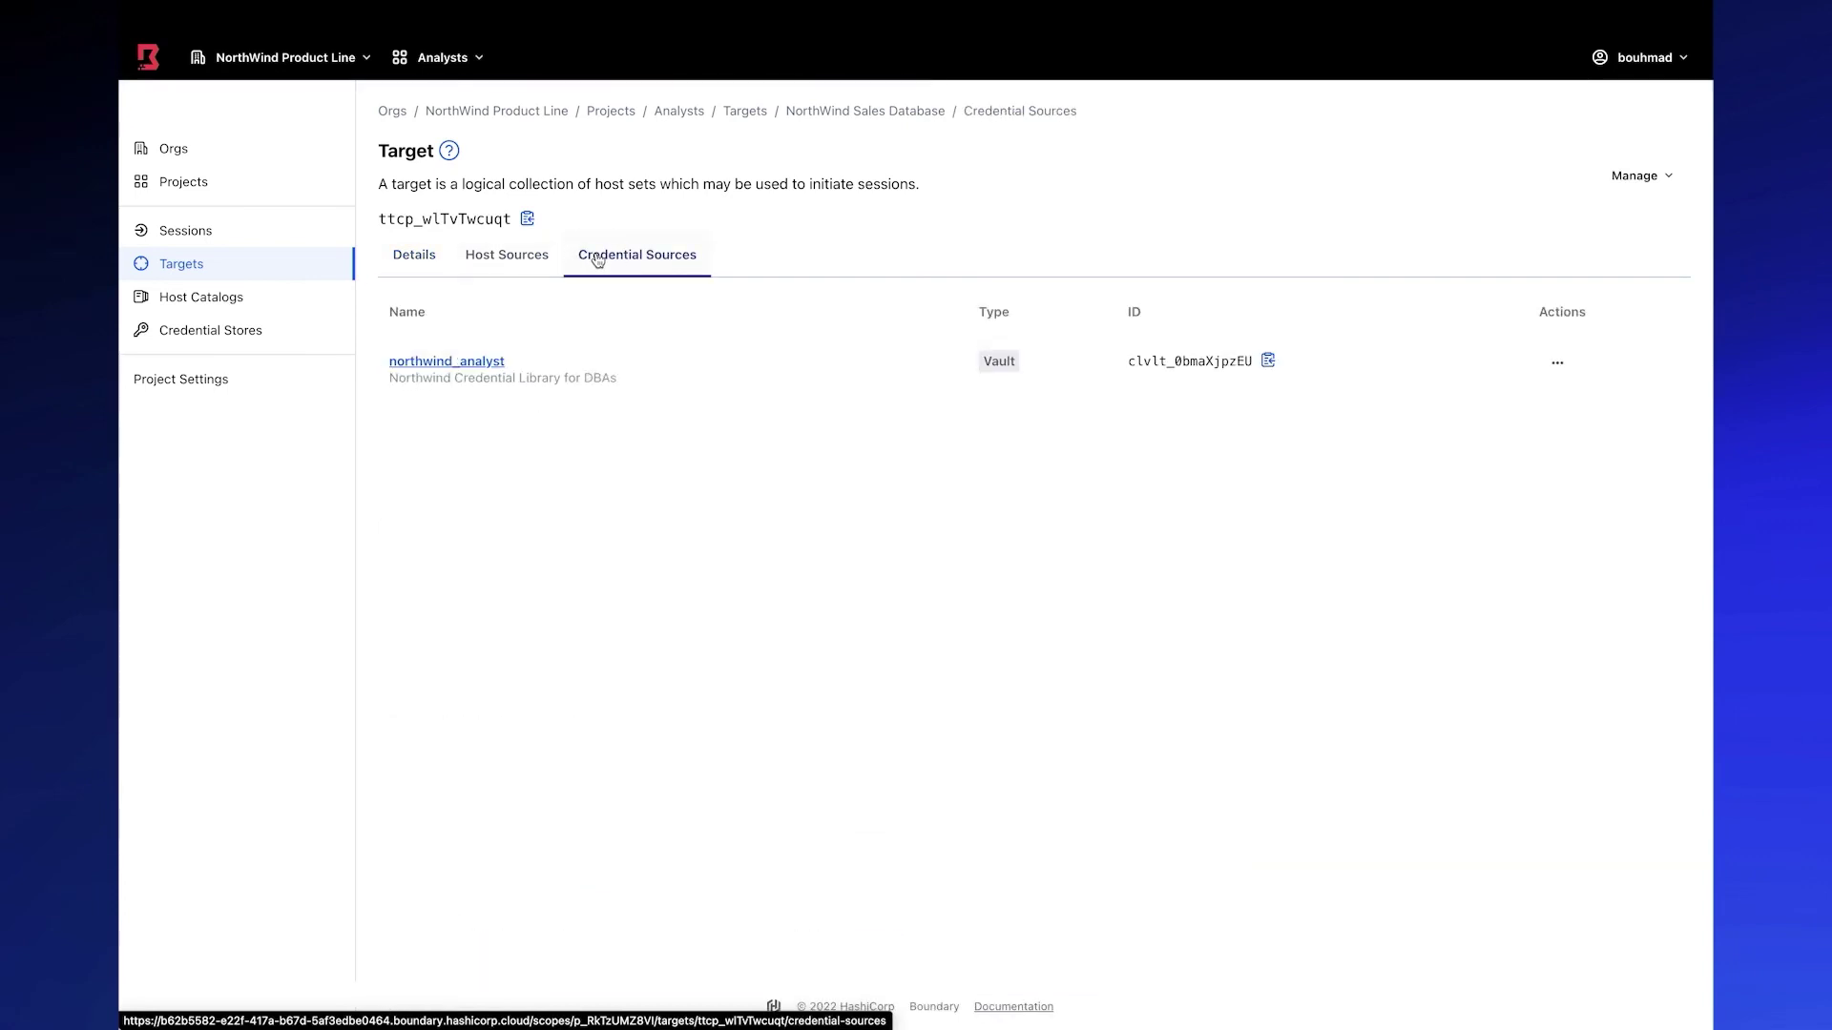
left_click(470, 366)
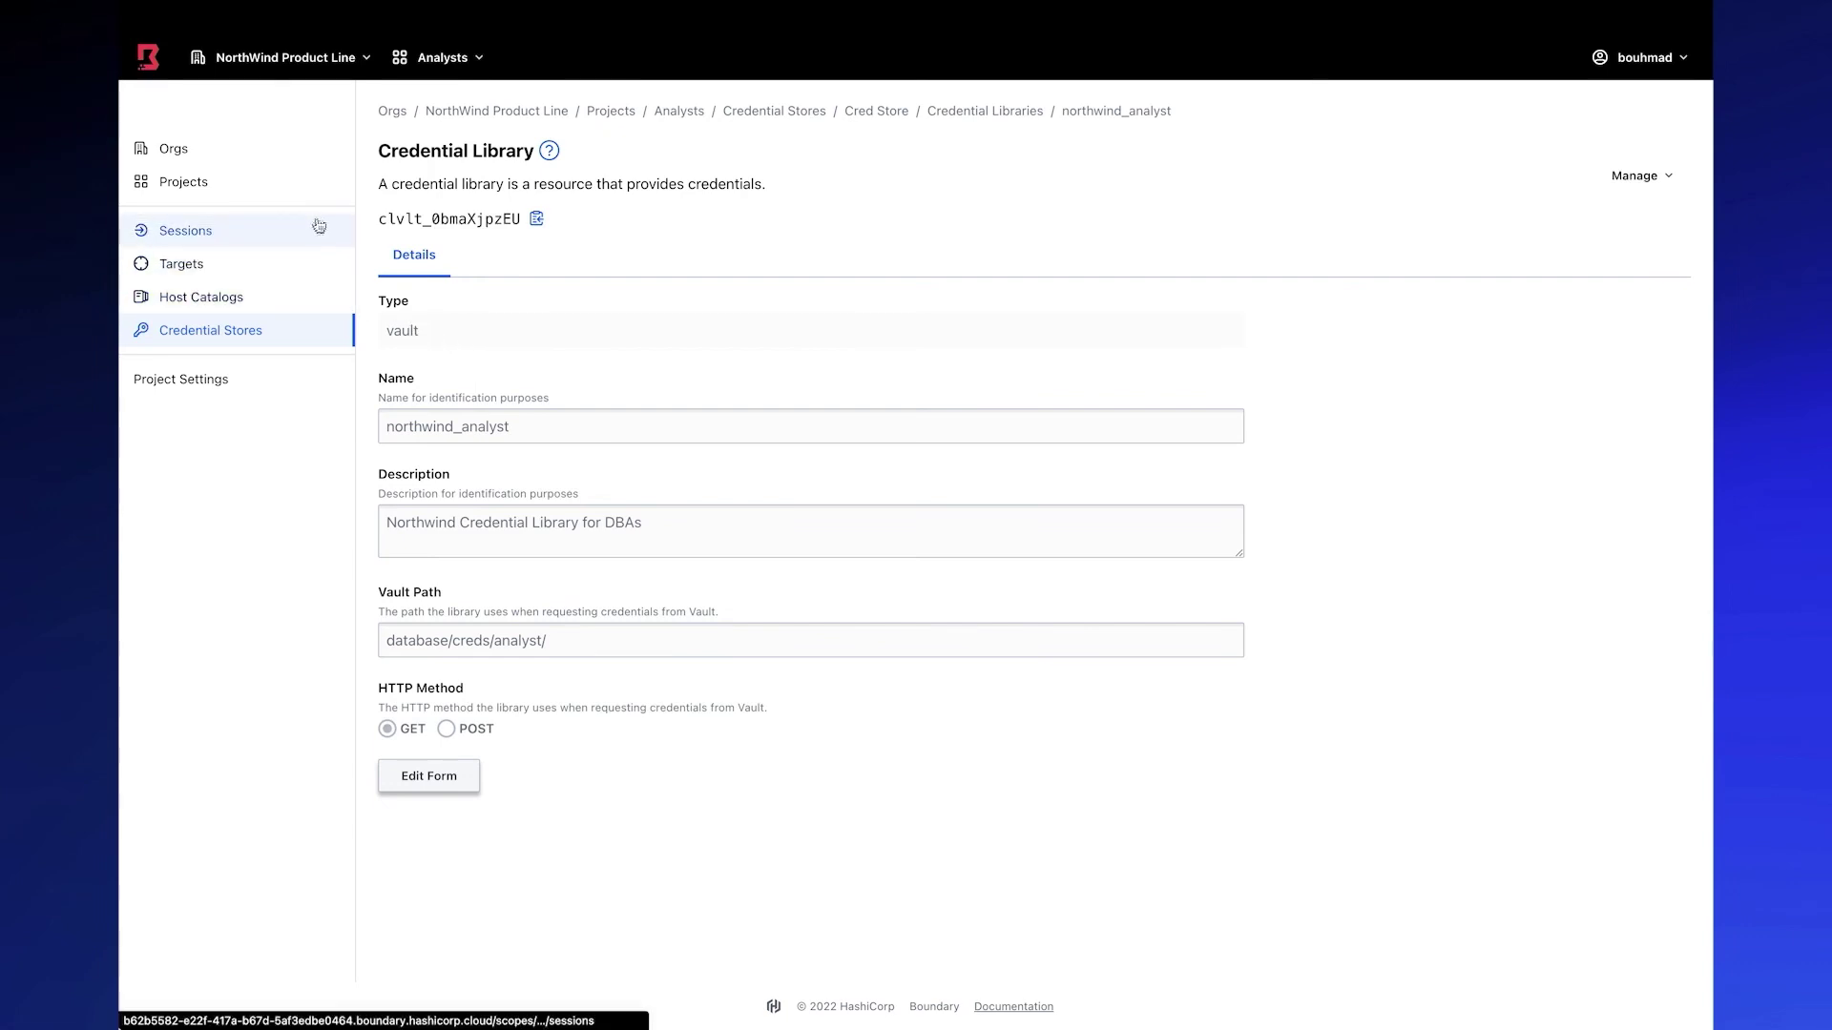
left_click(263, 156)
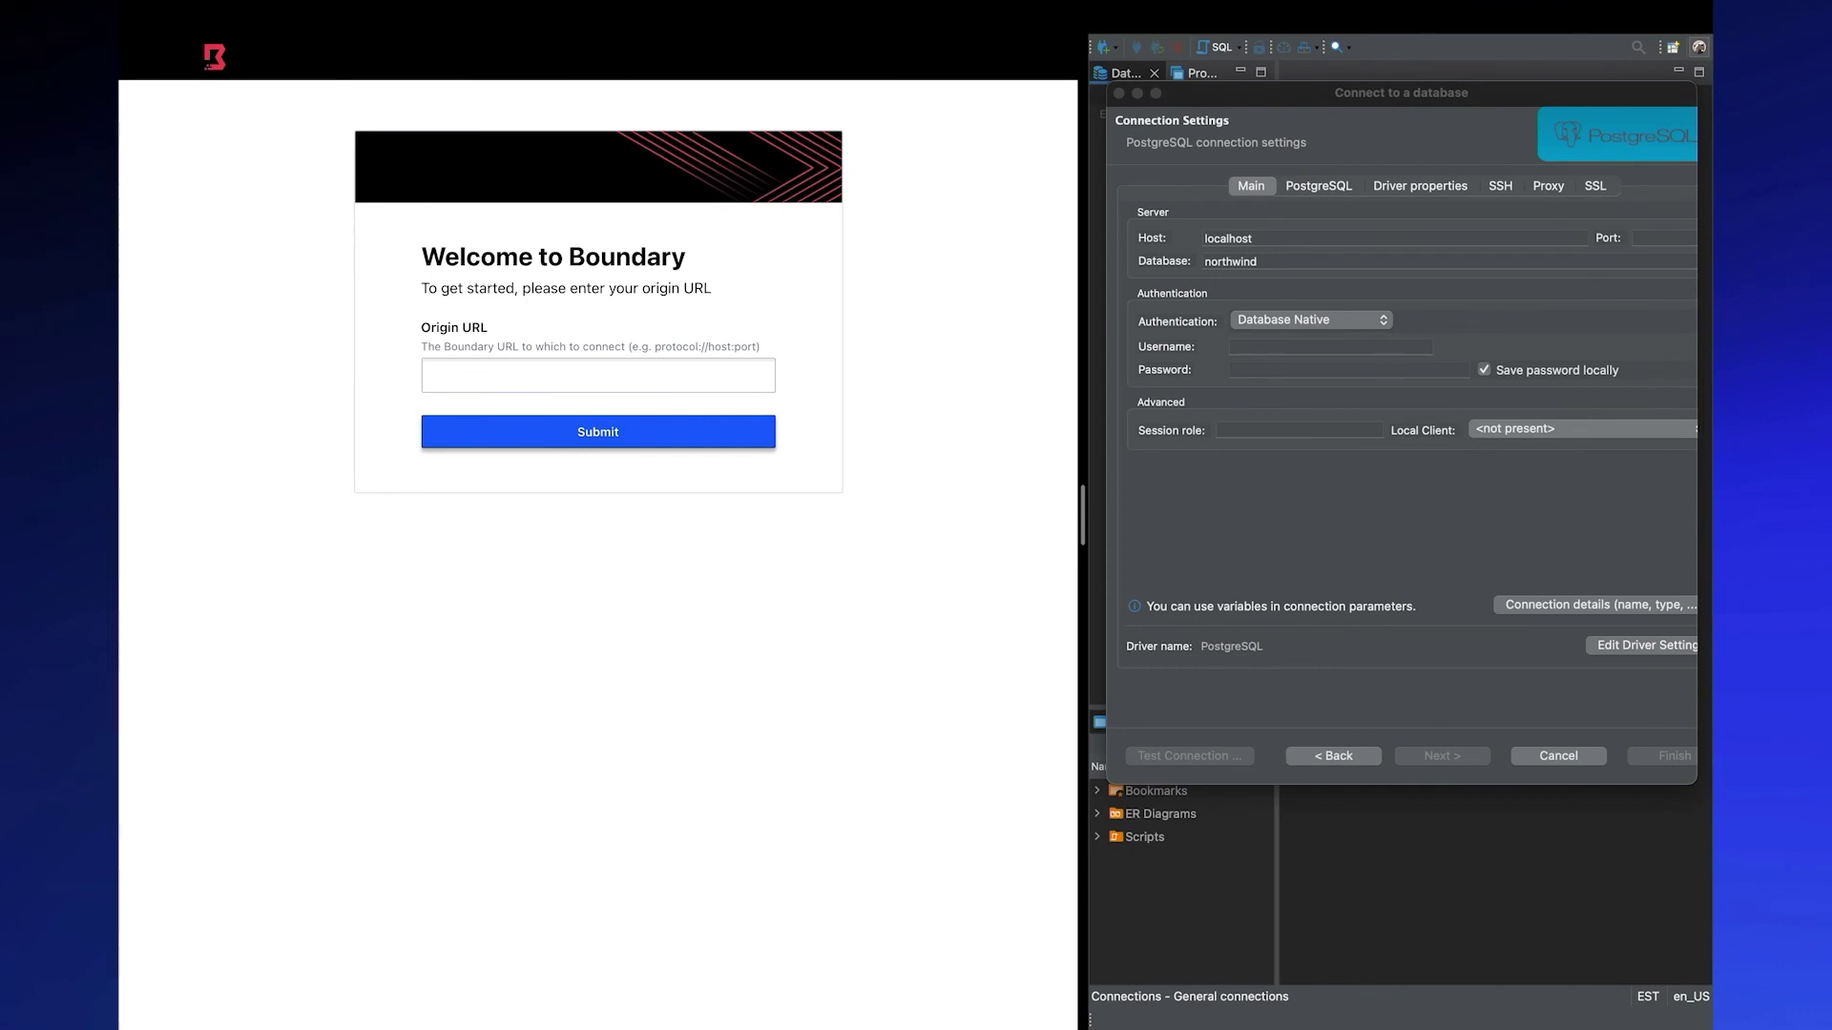
key("Tab")
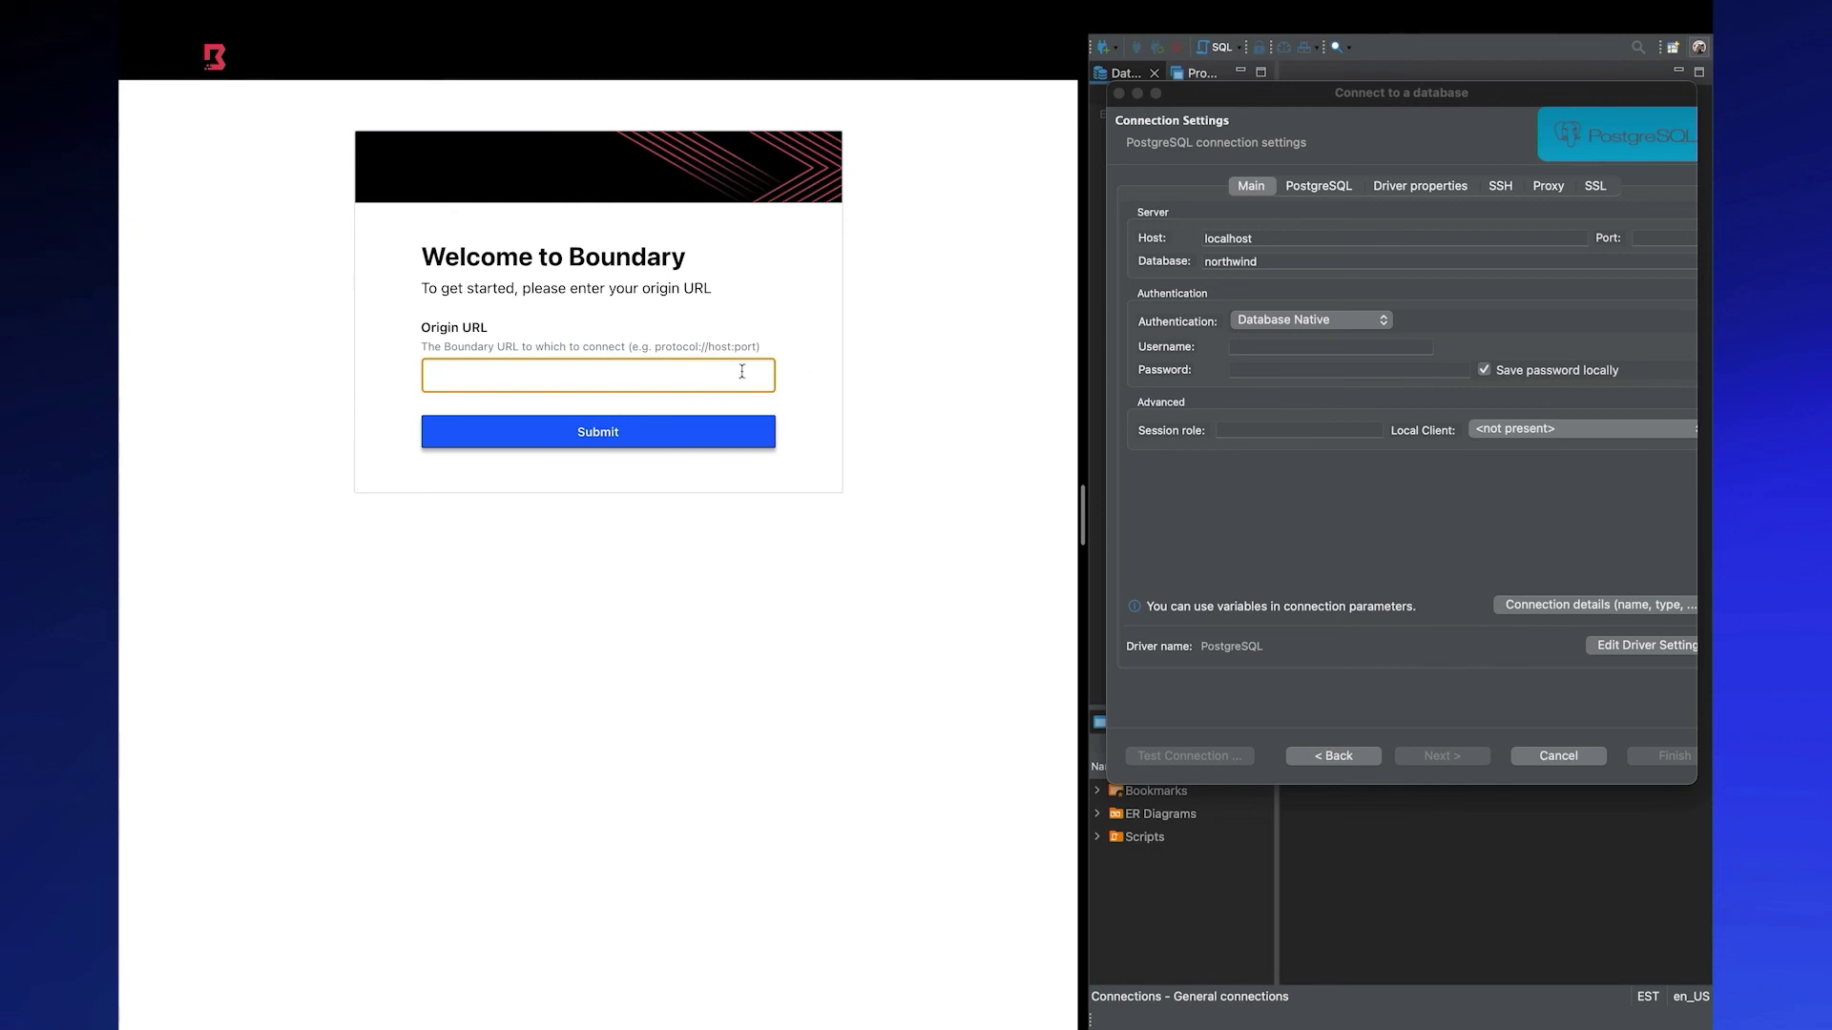
key("super+v")
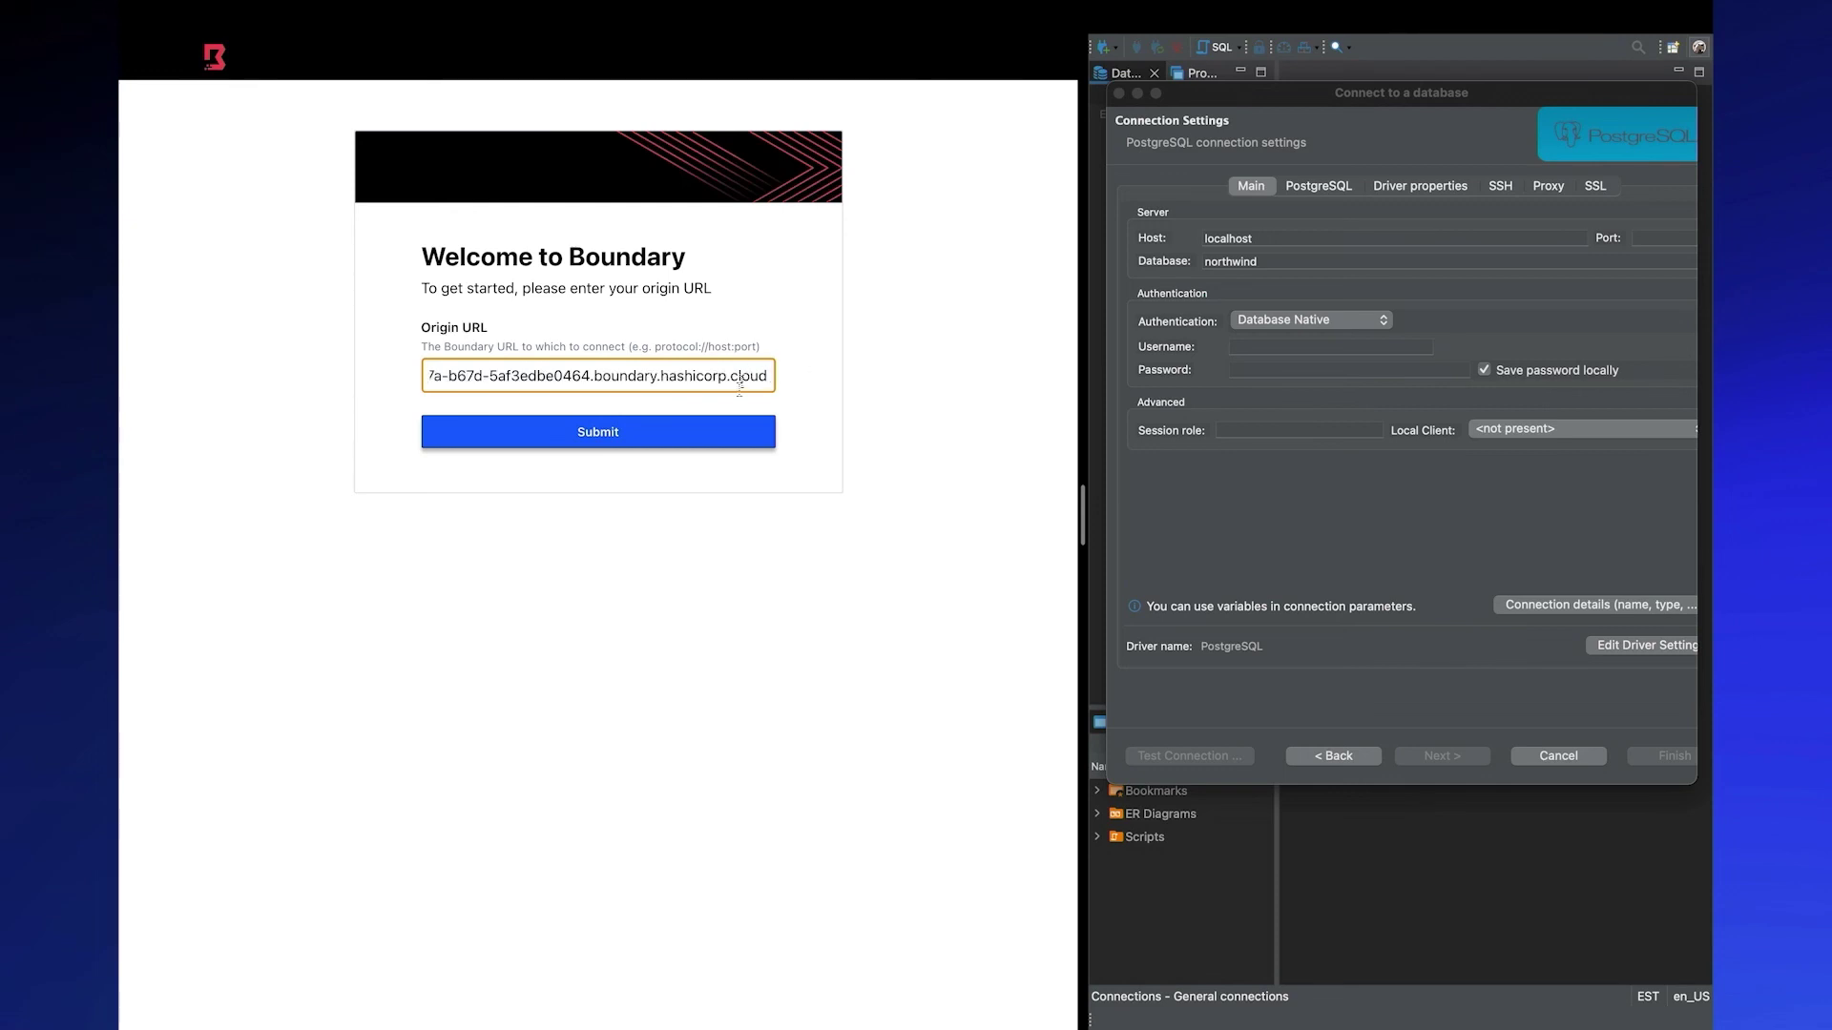
left_click(727, 432)
- Choose the NorthWind Product Line scope and authenticate to it with OIDC
left_click(606, 355)
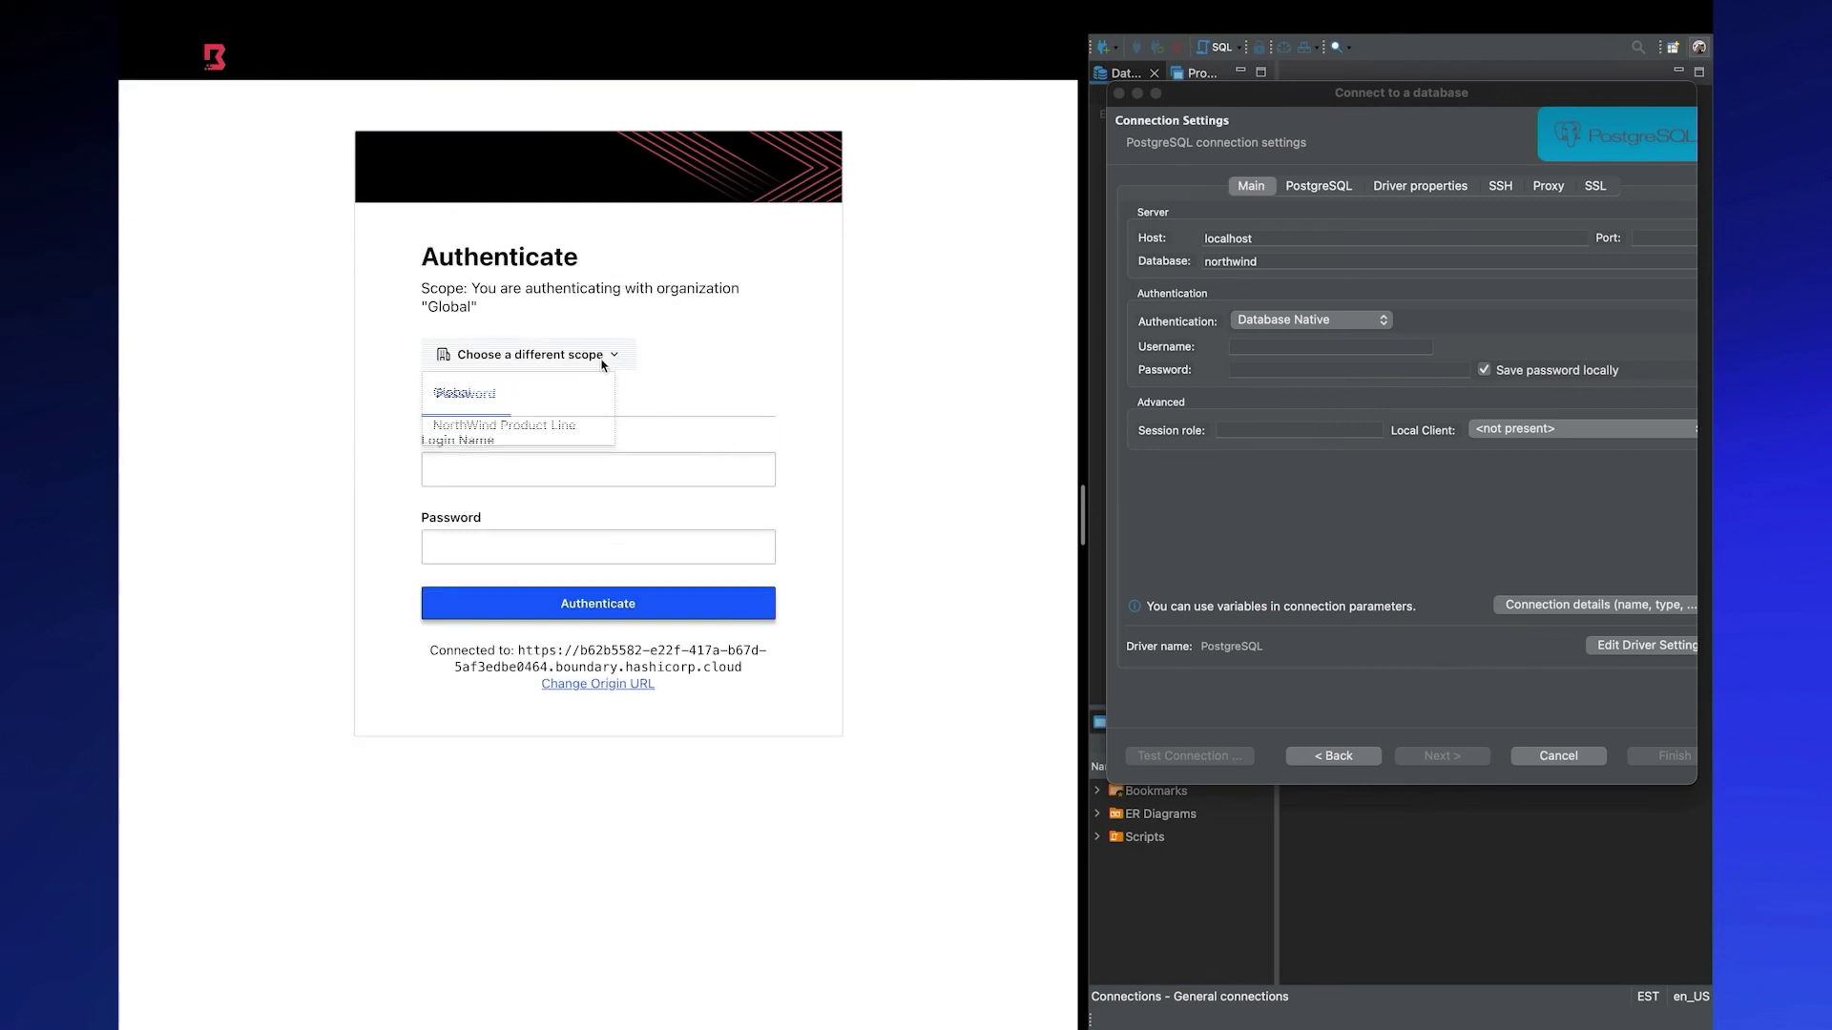
left_click(561, 425)
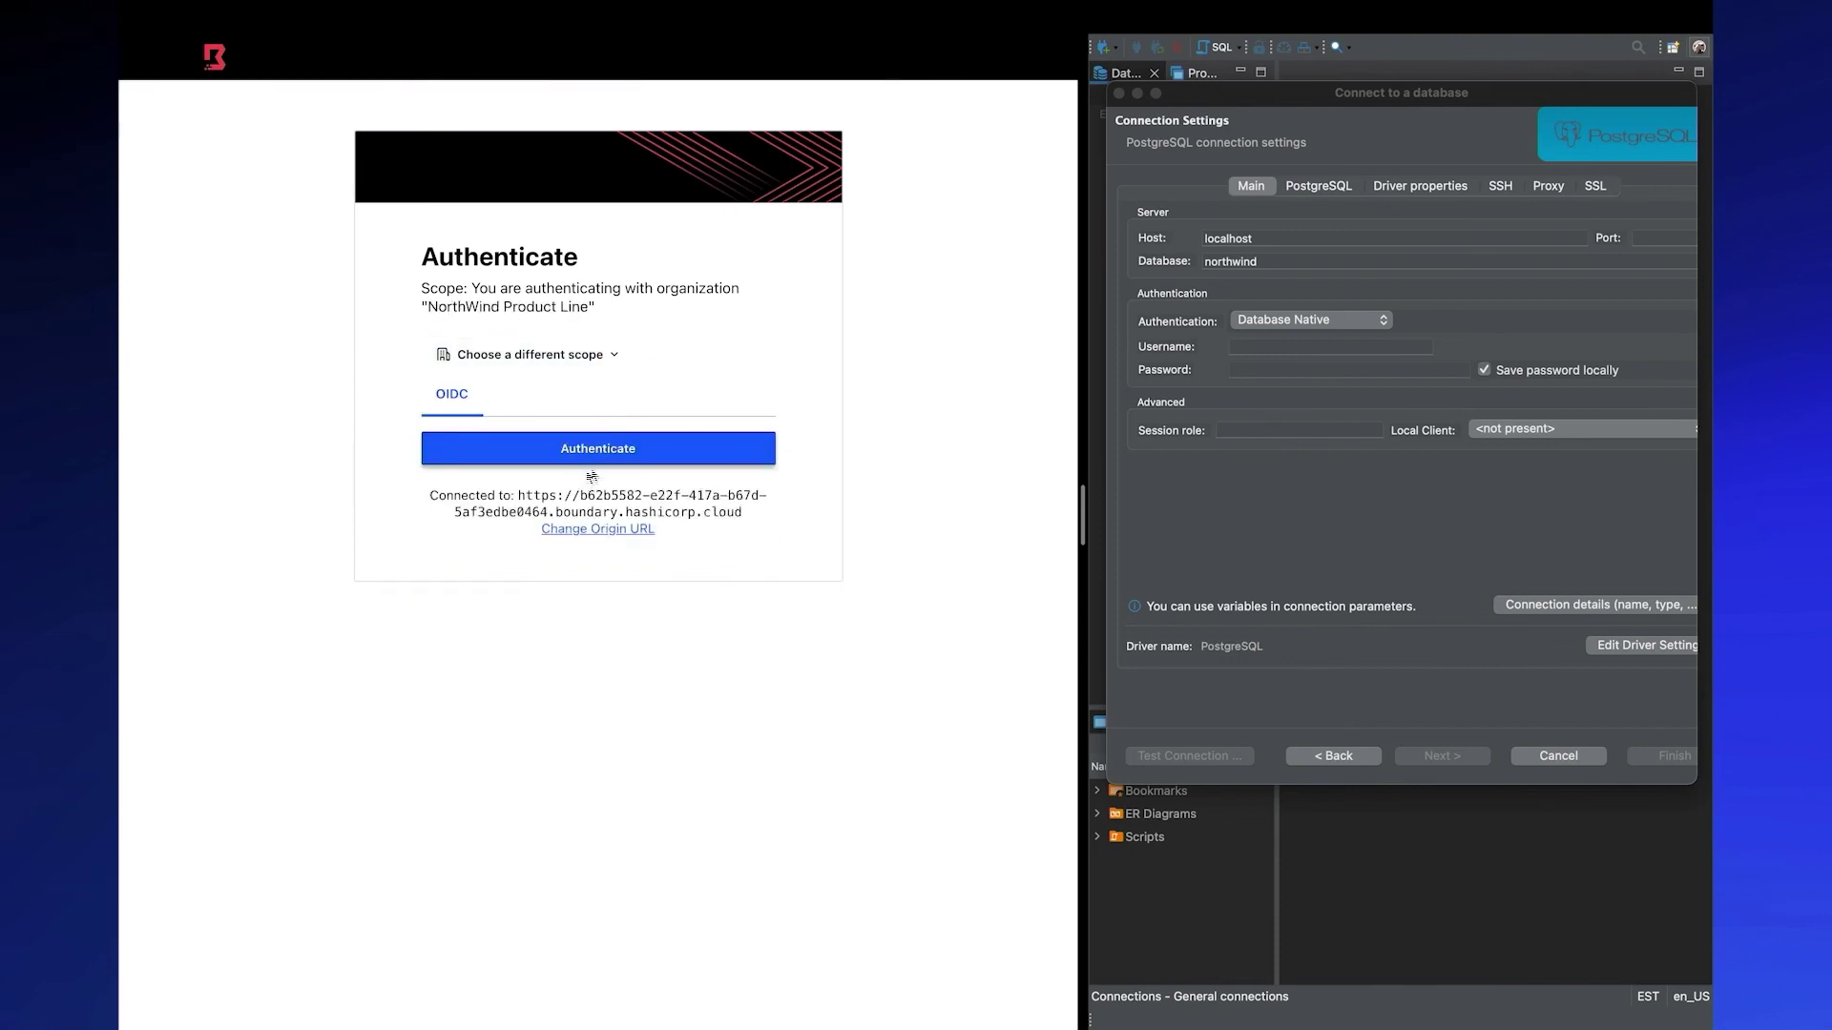
left_click(594, 463)
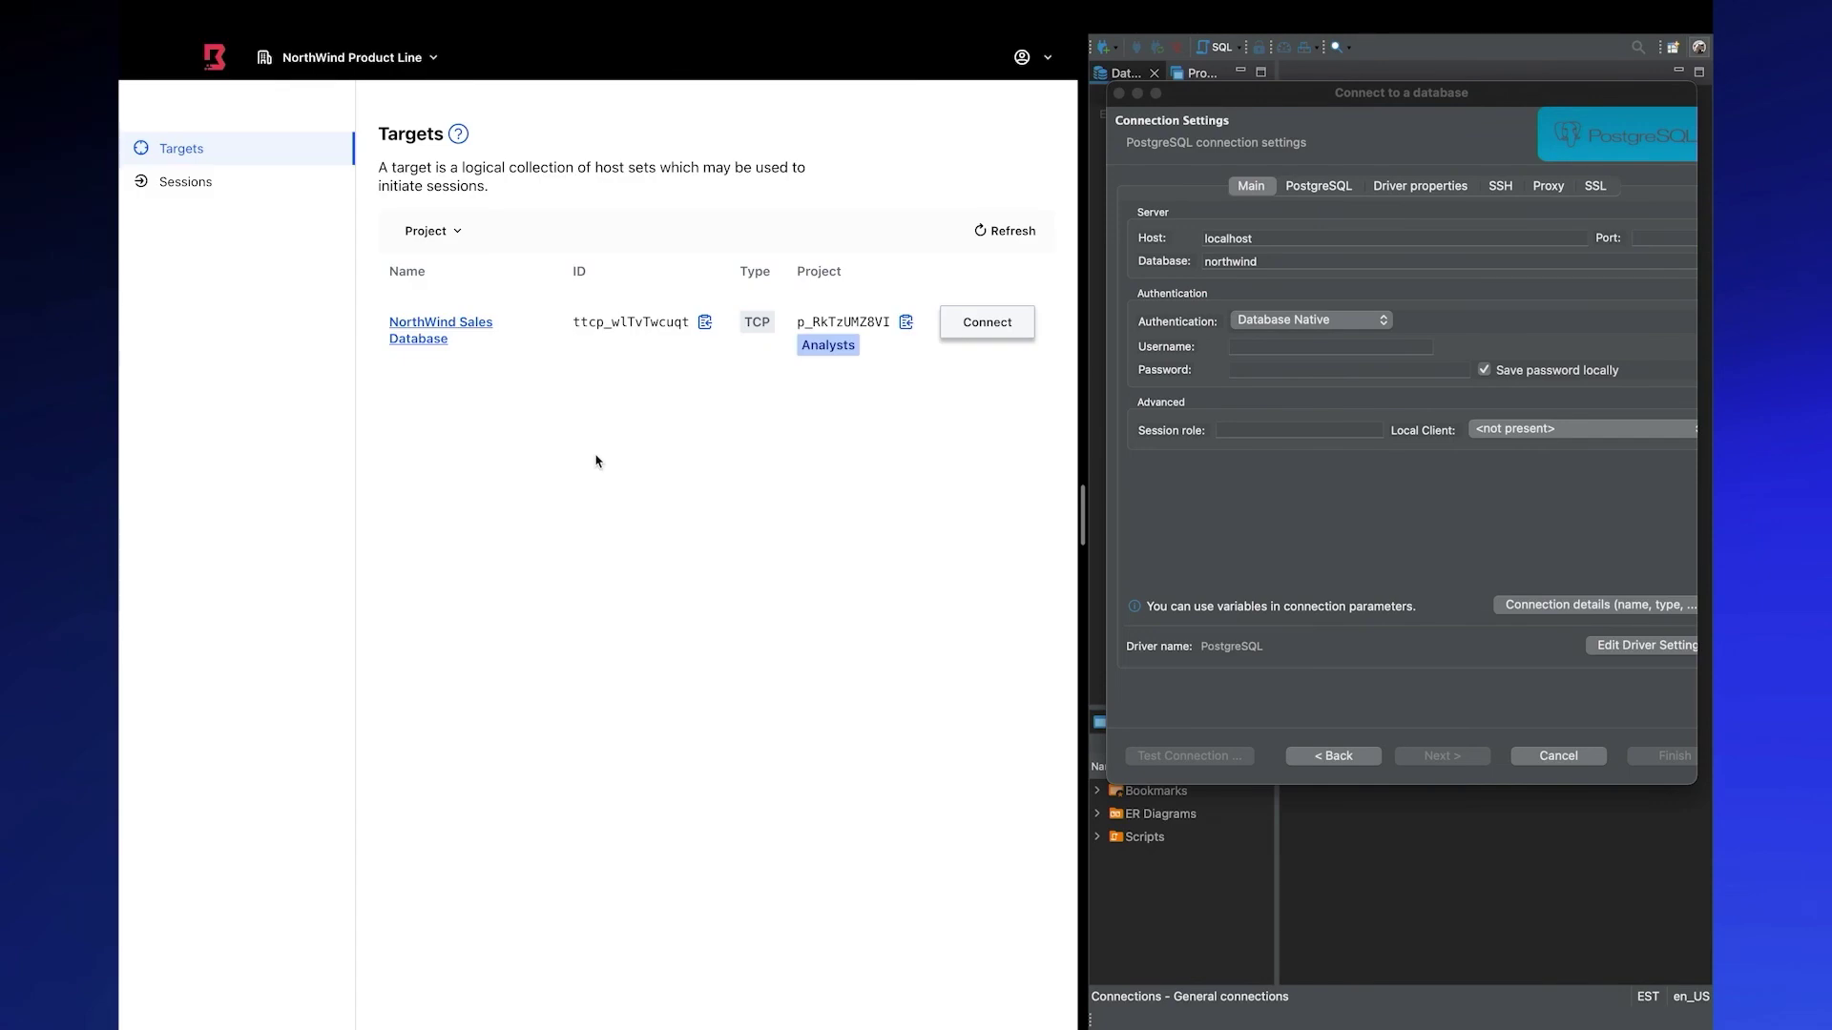
- Open the NorthWind Sales Database target's hosts and connect to the Demo PostgreSQL Database host
left_click(468, 328)
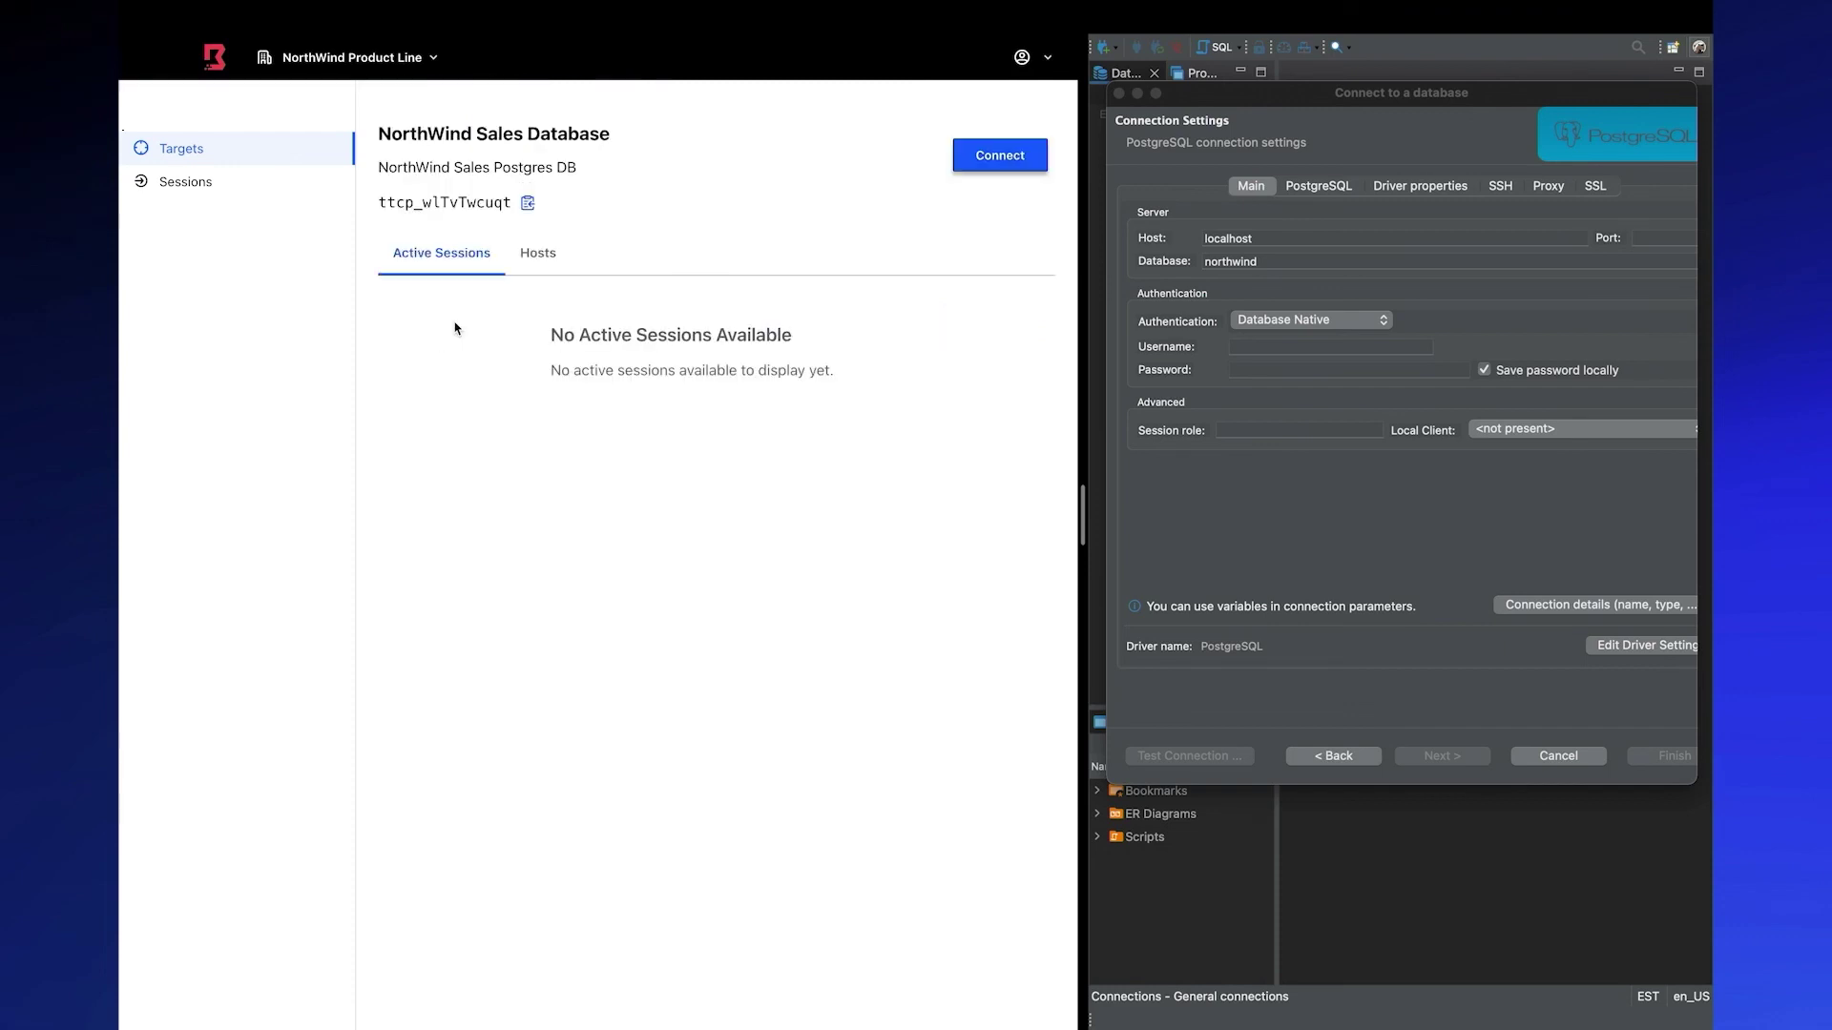
left_click(532, 256)
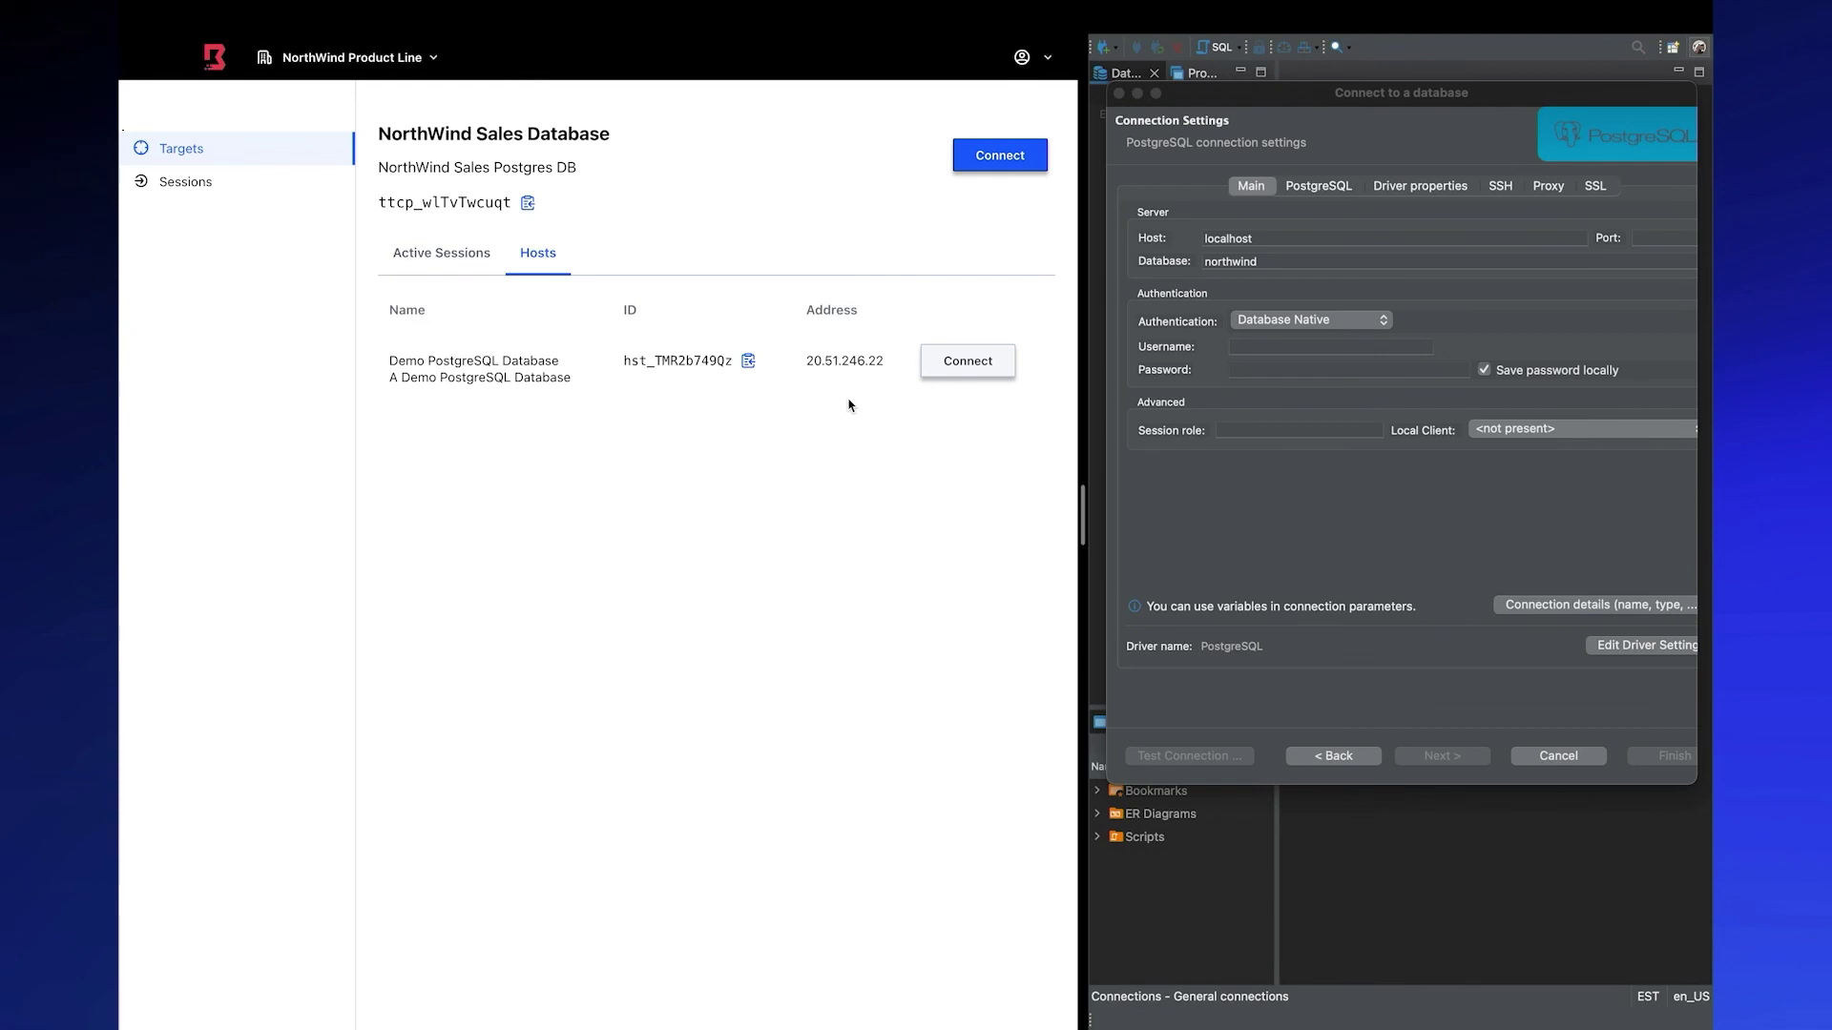
left_click(958, 369)
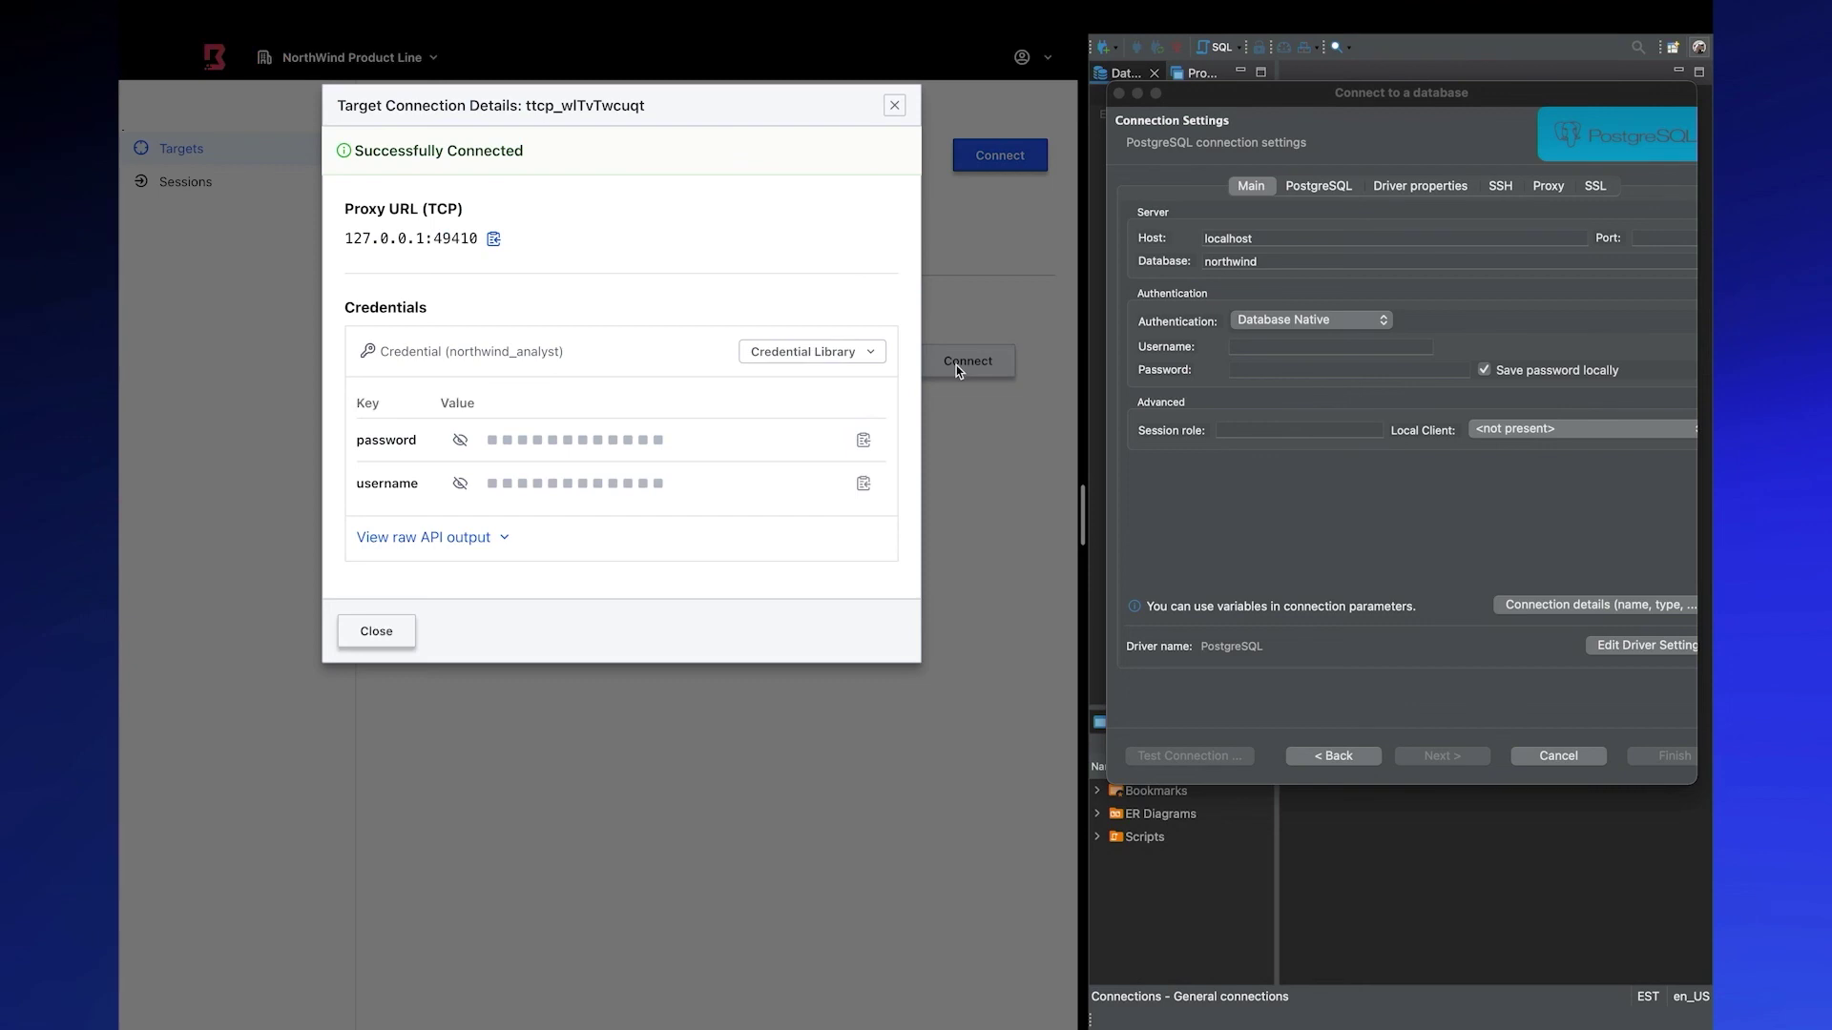
- Copy proxy port 49410 from the target connection details into the Port setting of the PostgreSQL database connection
double_click(460, 242)
key("super+c")
left_click(1654, 242)
key("super+v")
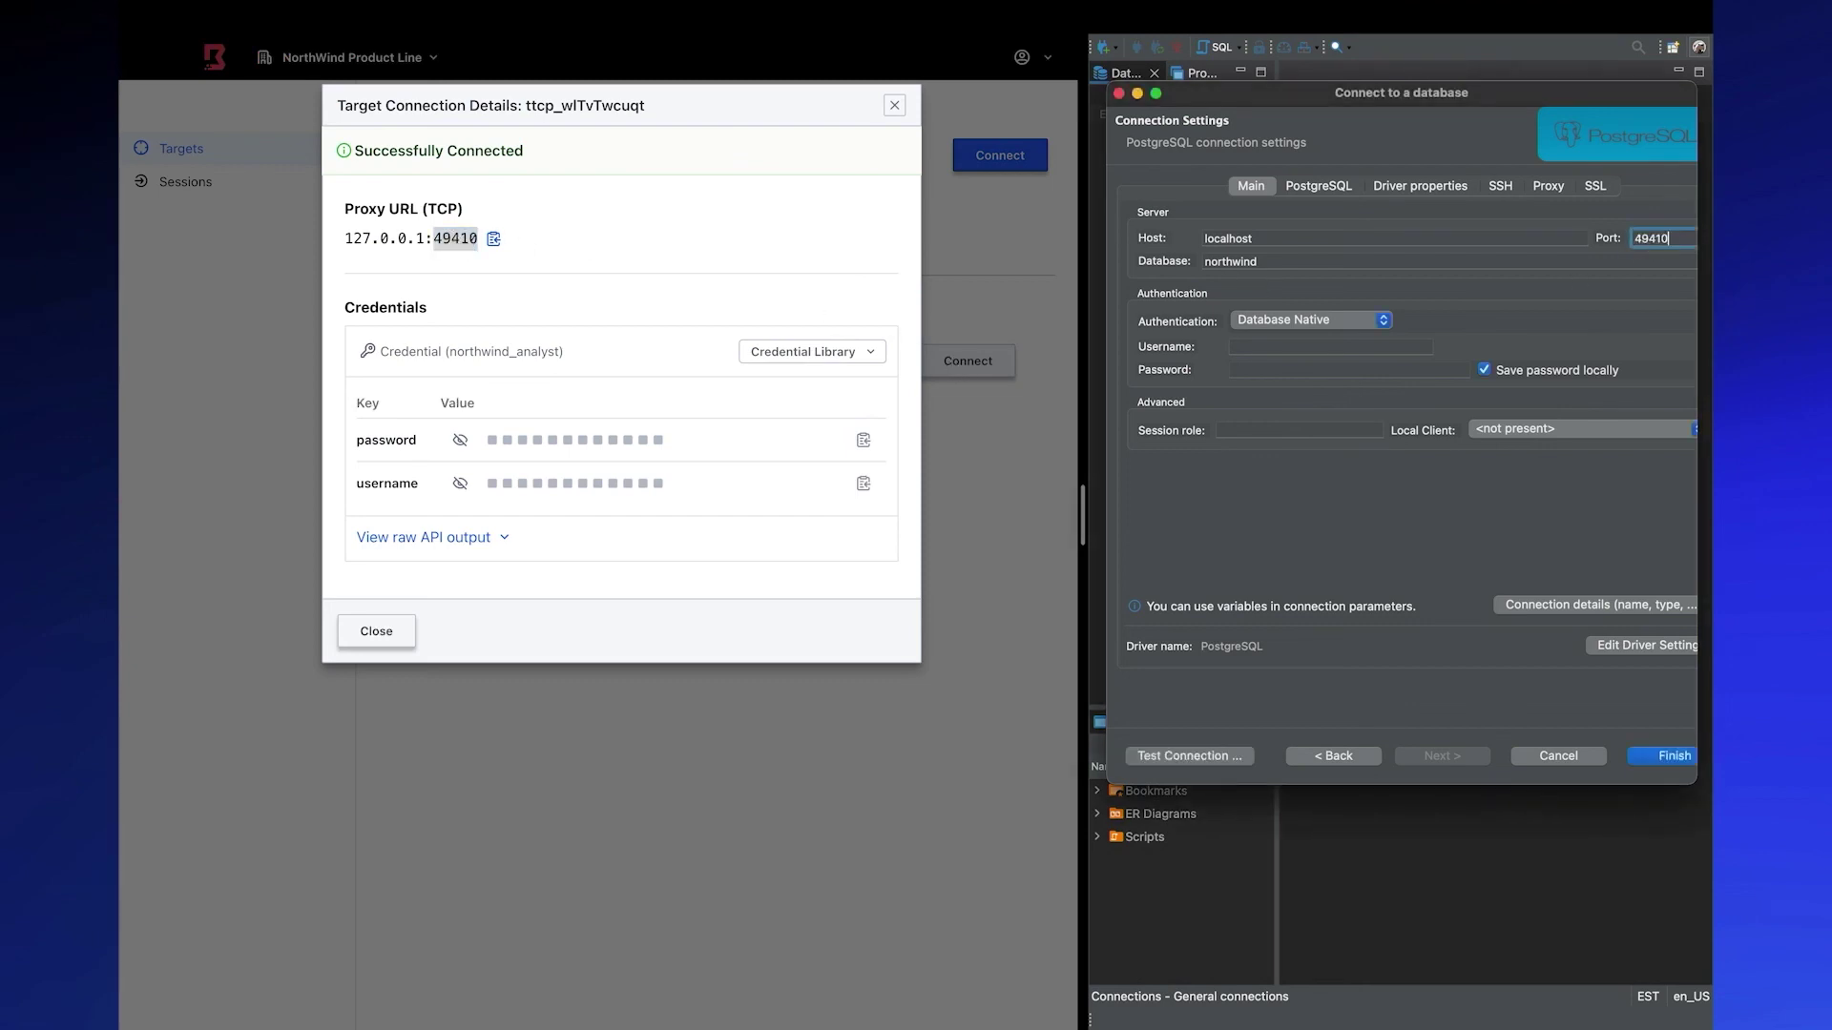
- Copy the brokered northwind_analyst password and username into the matching authentication fields of the PostgreSQL connection settings
left_click(871, 451)
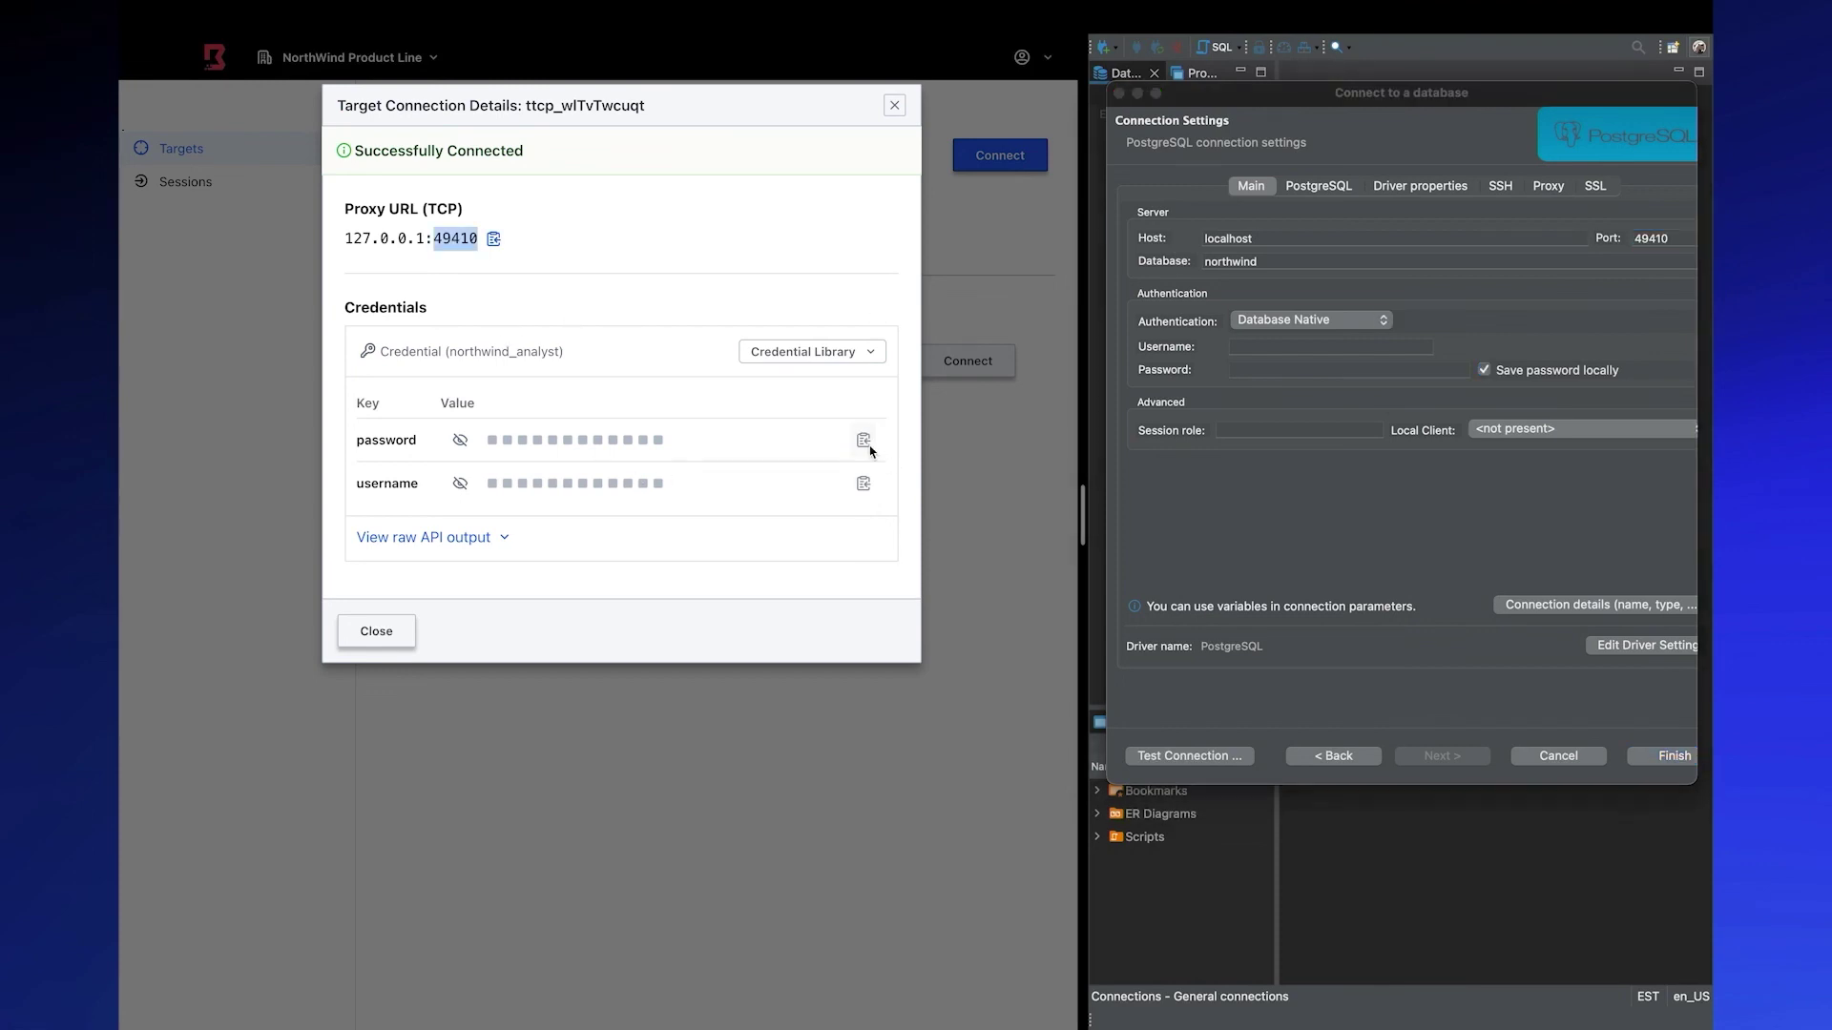
left_click(871, 452)
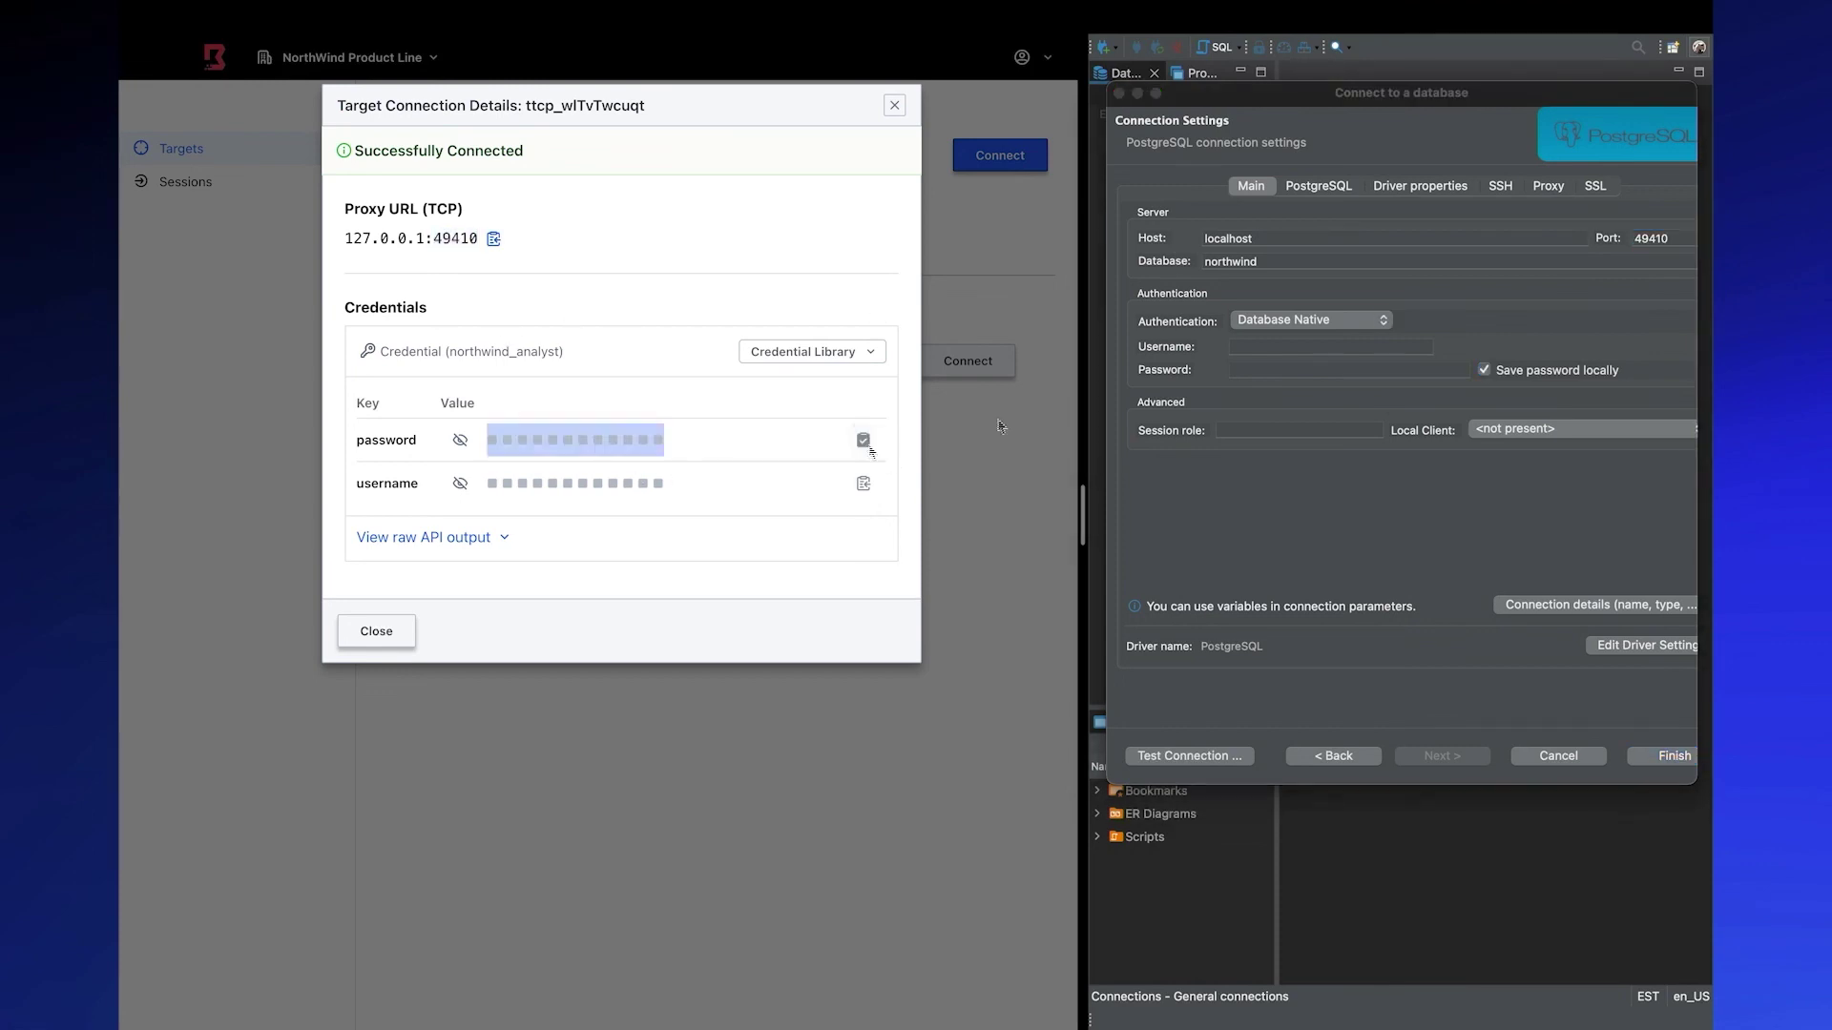
left_click(1254, 370)
key("super+v")
left_click(863, 484)
left_click(862, 484)
left_click(1263, 346)
key("super+v")
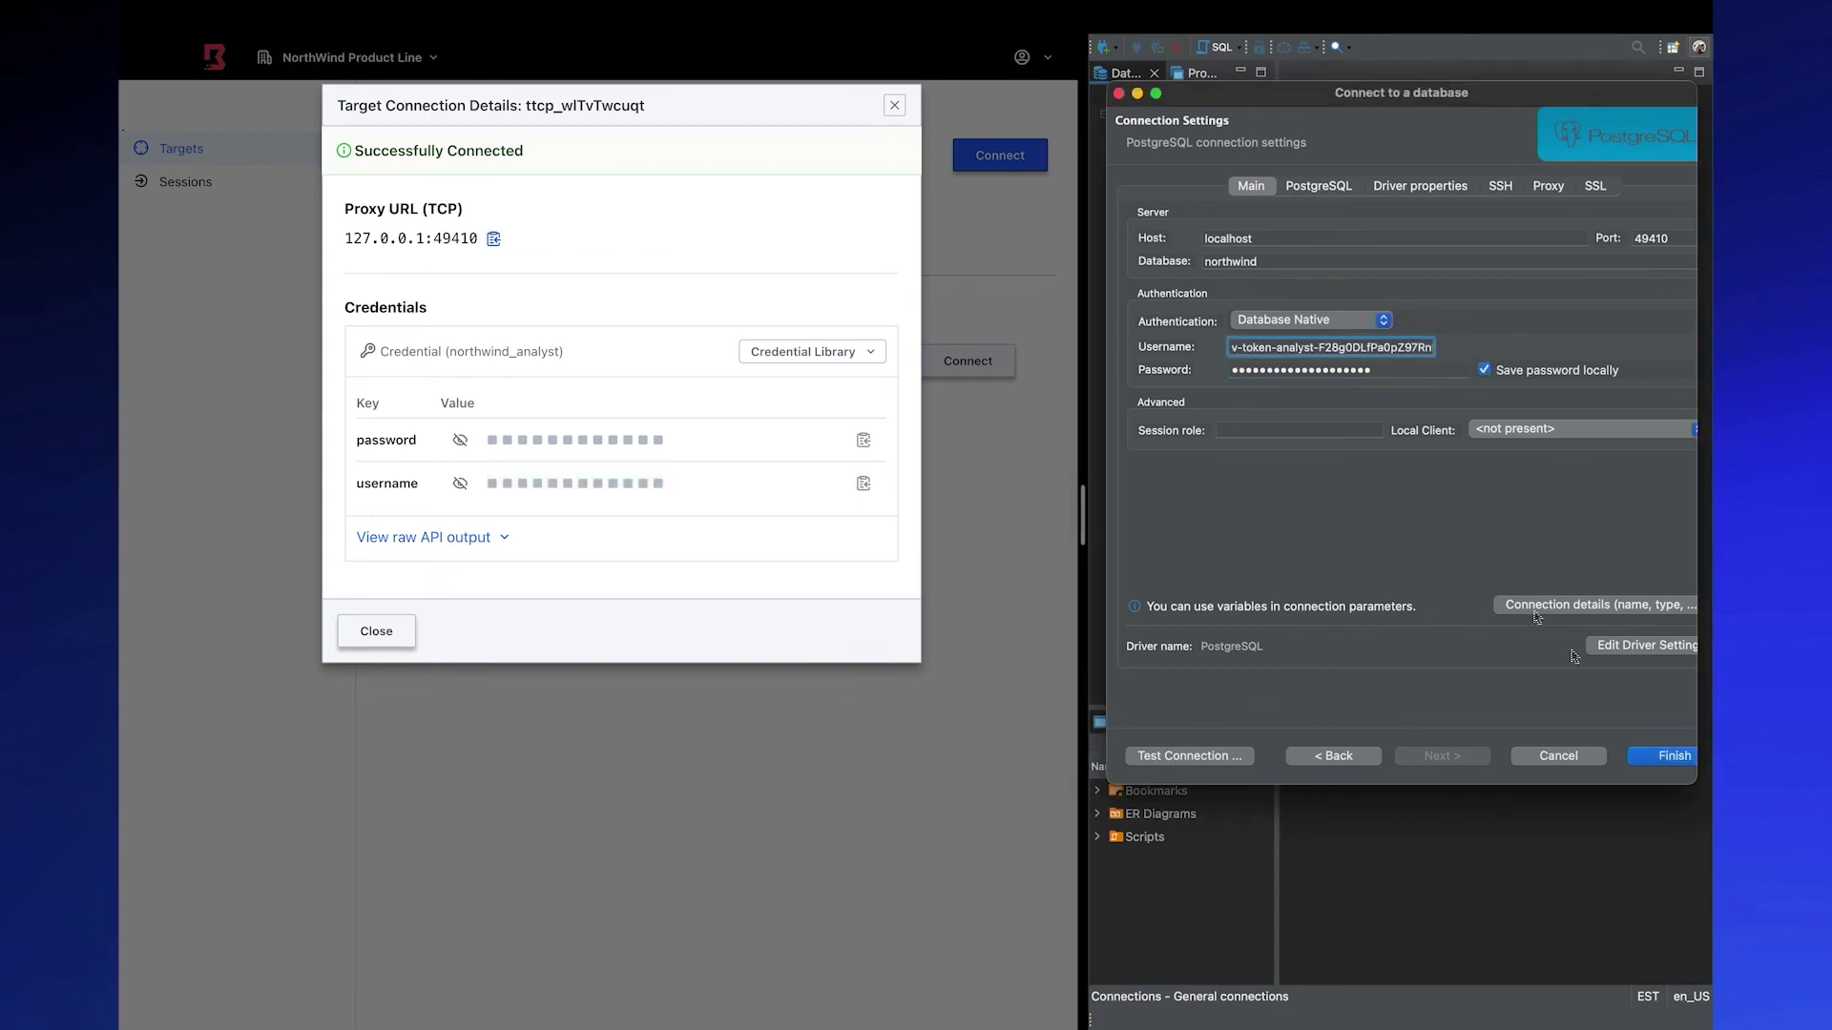